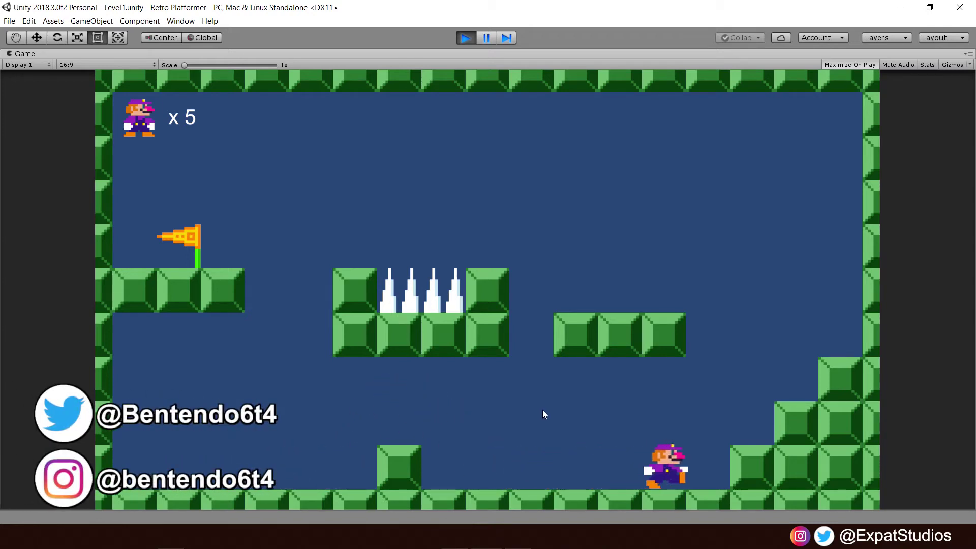
key("space")
- Play Level 1 to the goal flag, then choose Next Level on the YOU WIN screen to load Level 2
key("Left")
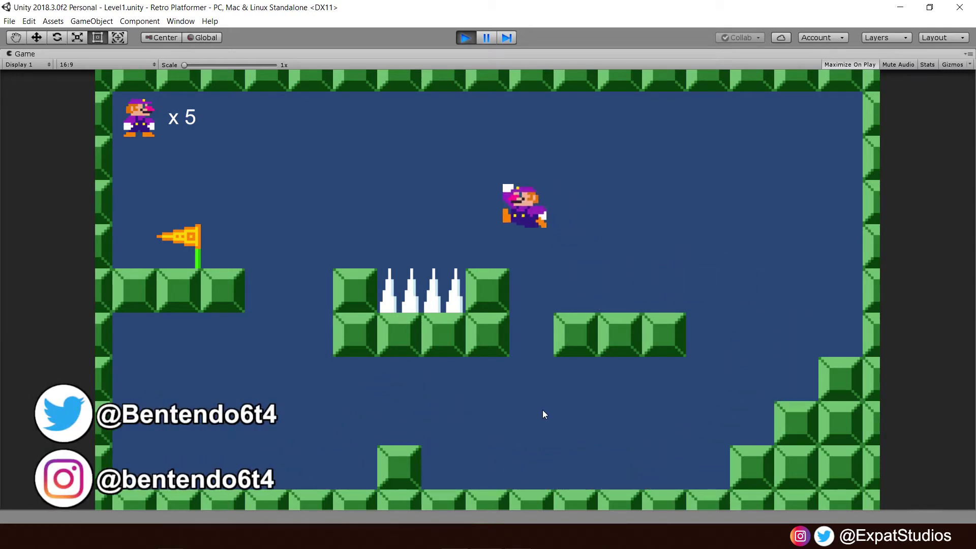
key("Left")
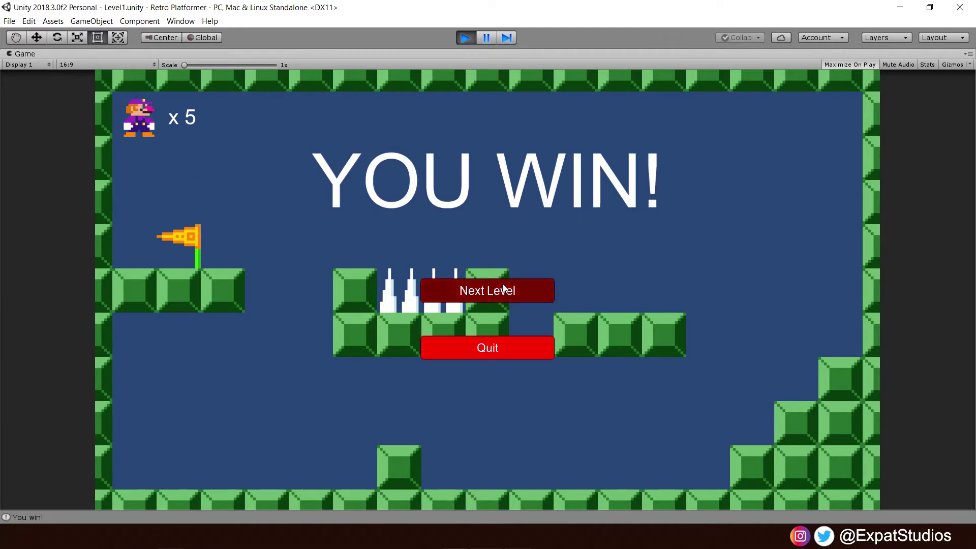
left_click(504, 288)
- Jump across the Level 2 blocks to the flag and advance to Level 3 with Next Level
key("Right")
key("space")
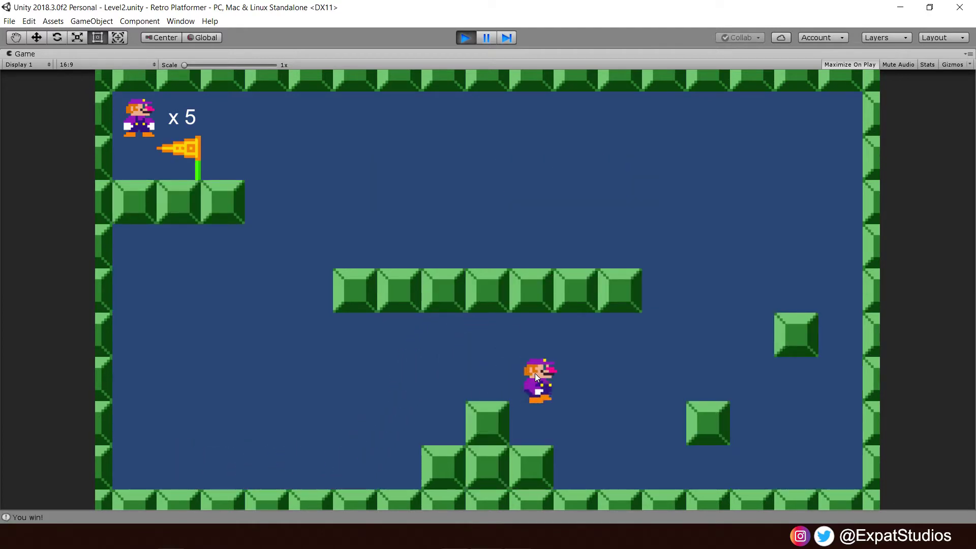
key("Right")
key("space")
key("space")
key("Left")
key("space")
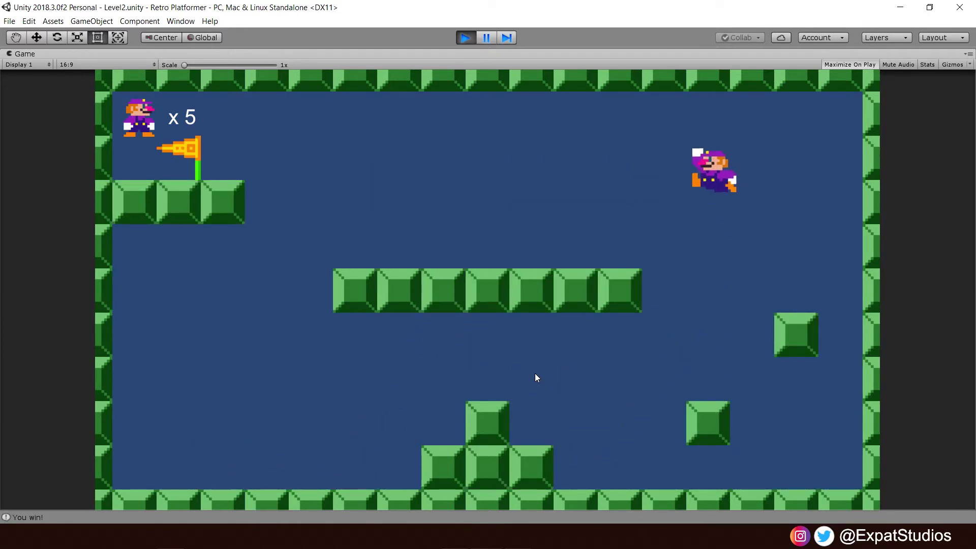
key("space")
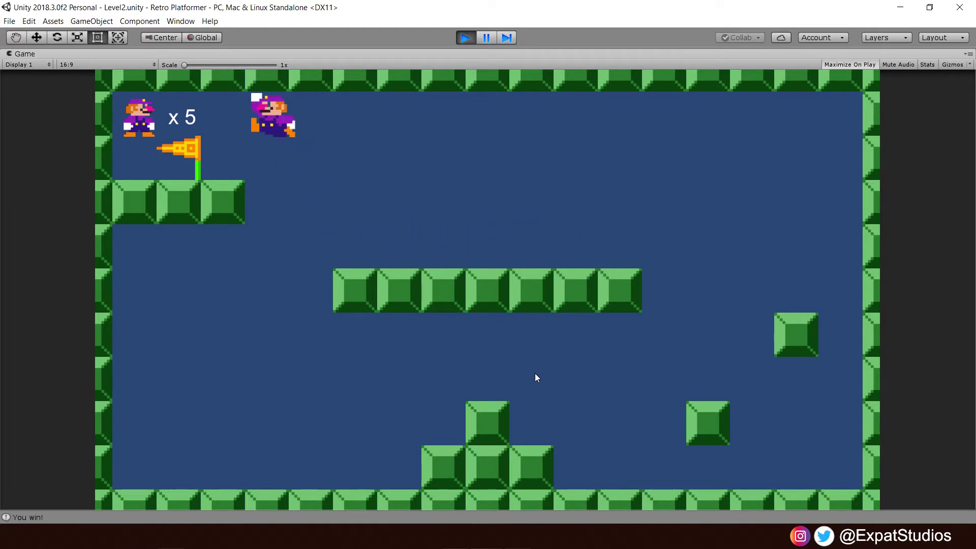
left_click(500, 289)
- Run Level 3 along the upper platform to the flag and advance to Level 4
key("Right")
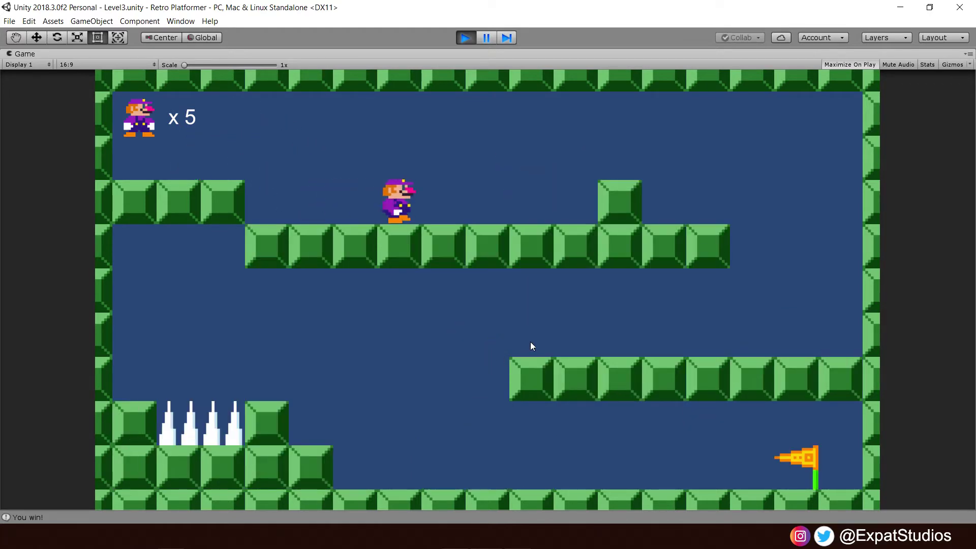
key("space")
key("Left")
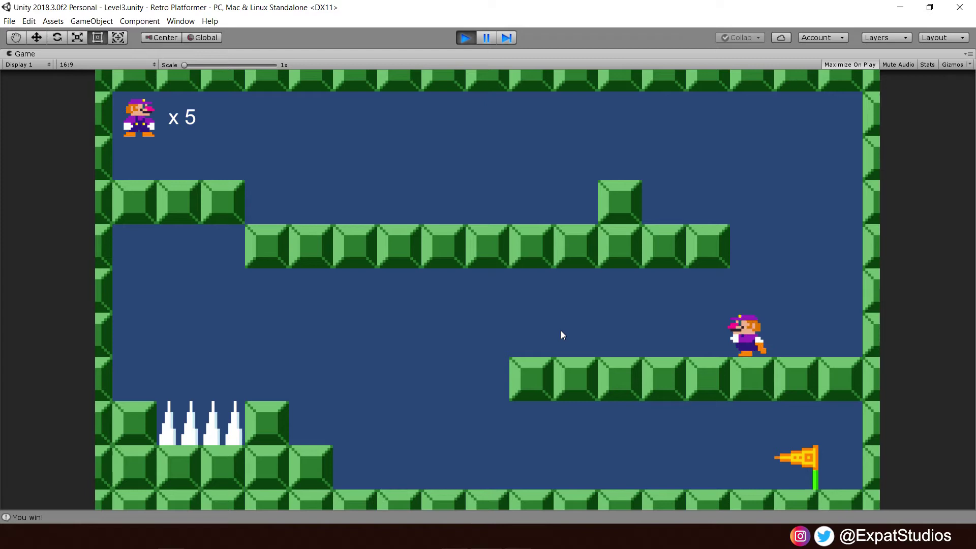
key("Right")
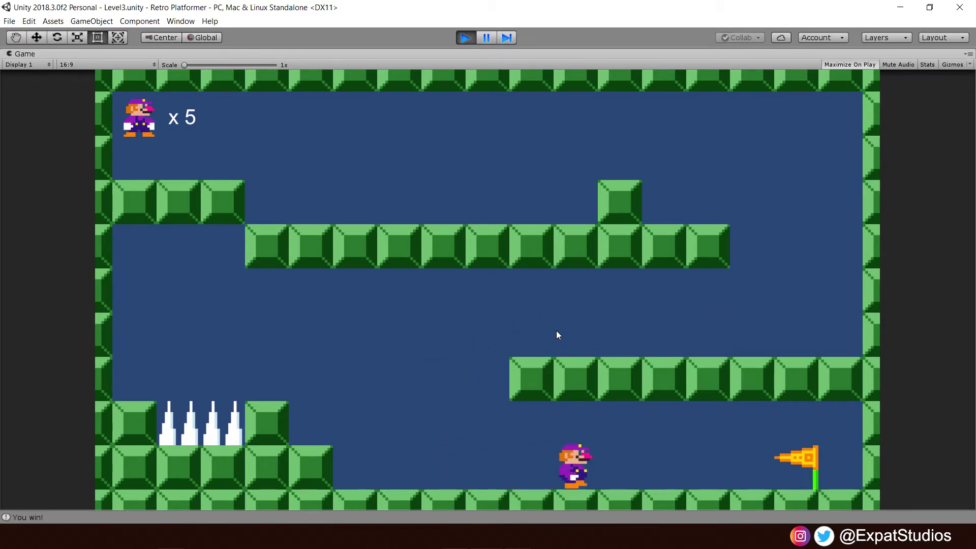
left_click(527, 292)
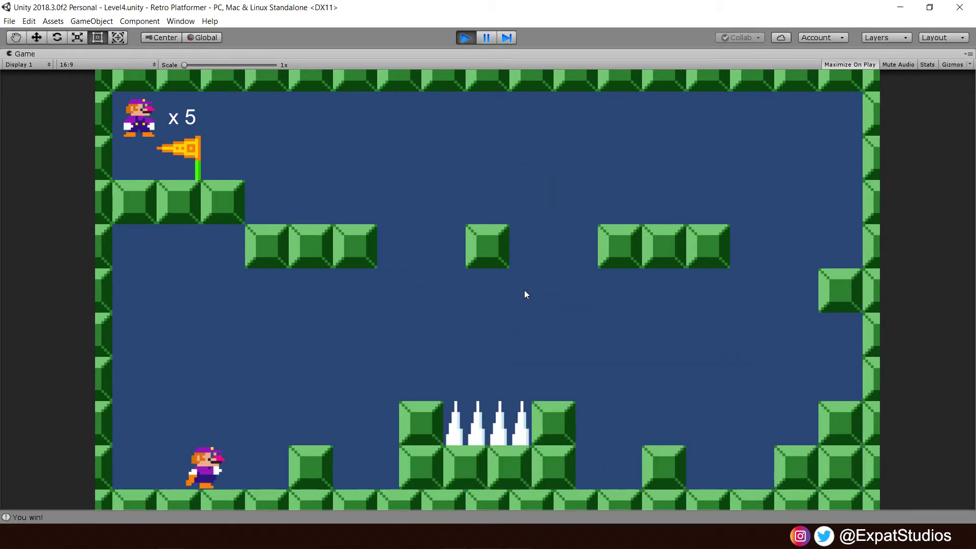
- Climb the Level 4 floating platforms to the flag, then stop Play mode
key("Right")
key("space")
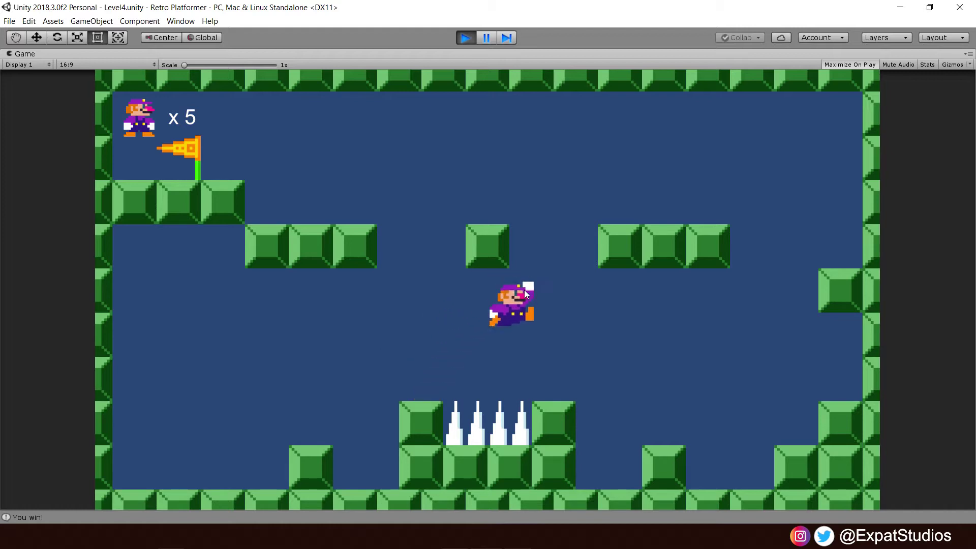
key("space")
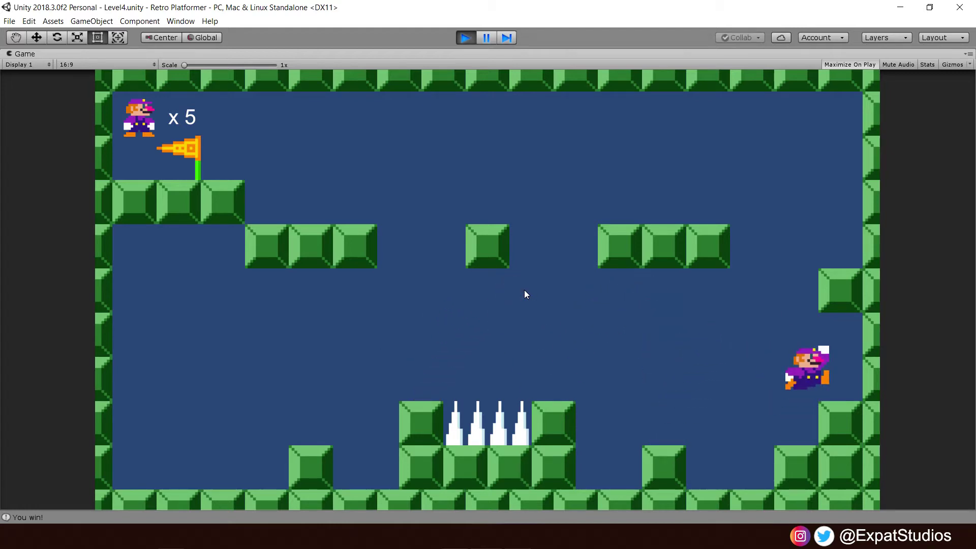
key("space")
key("Left")
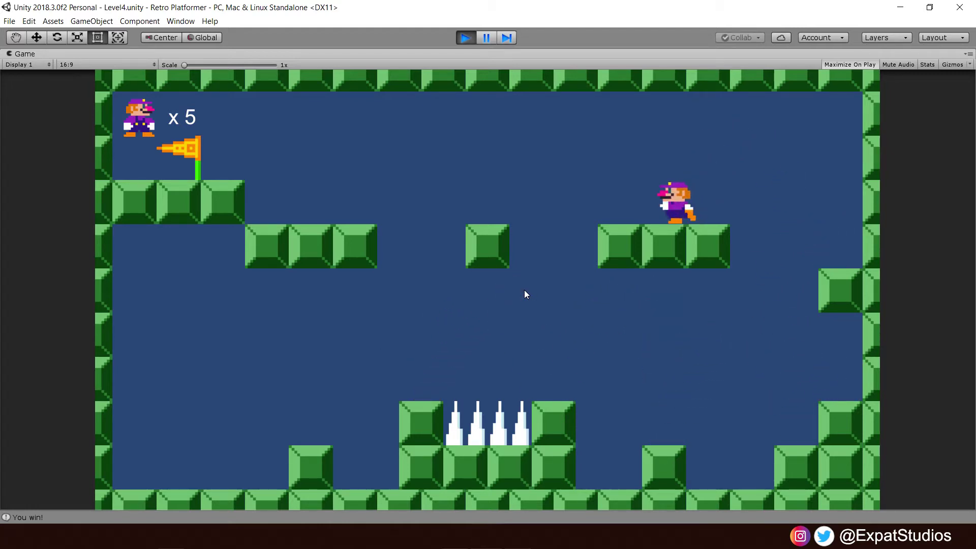
key("space")
key("space")
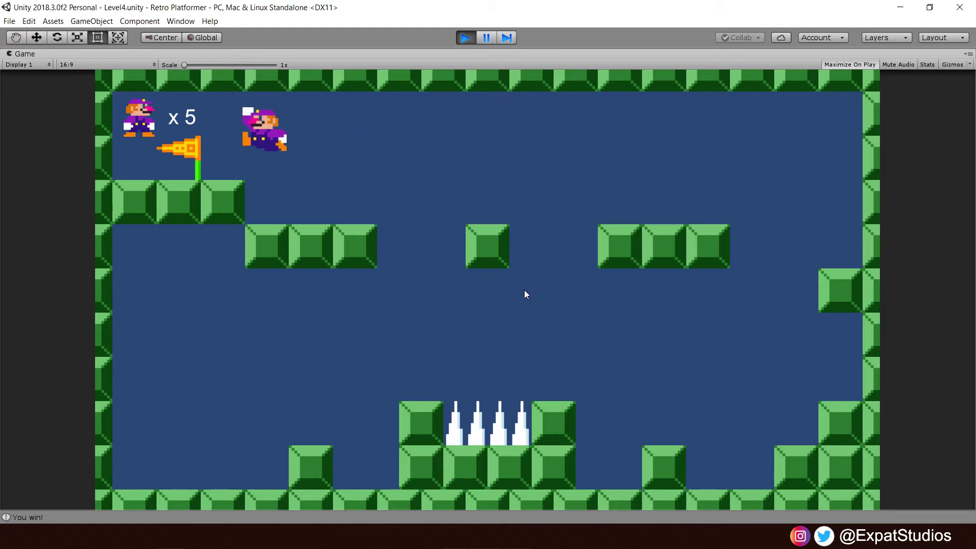
left_click(526, 285)
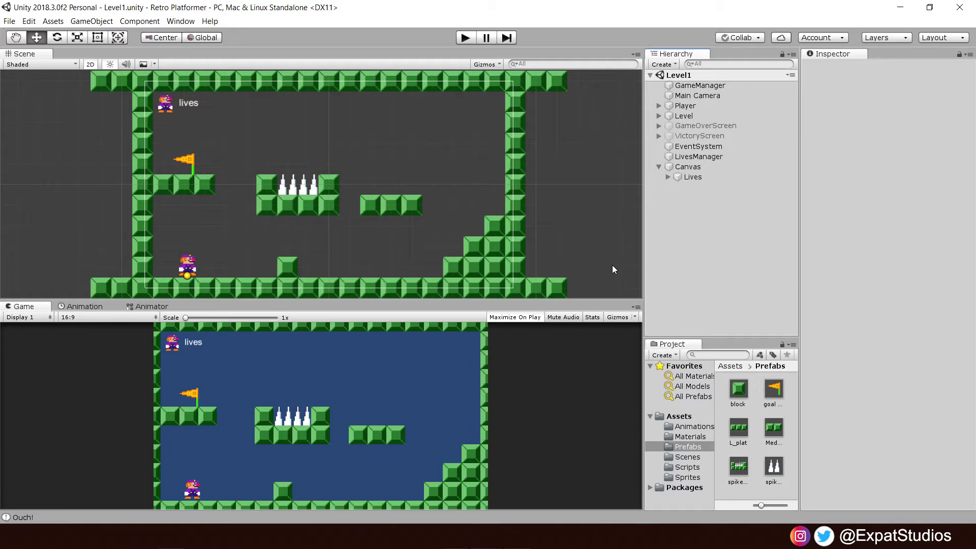
left_click(688, 447)
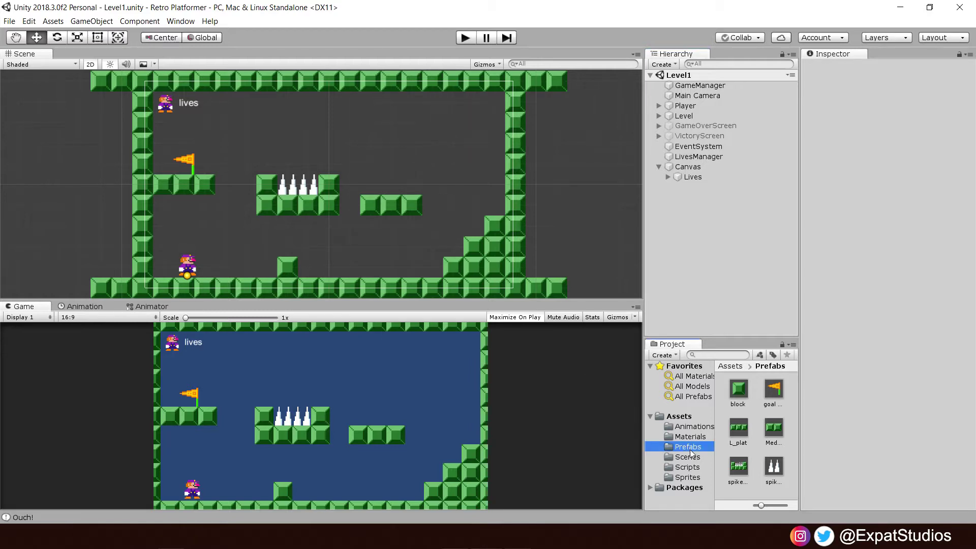
- In the spike pit prefab, stretch spikes' Box Collider 2D over both groups and disable spikes (1)'s collider
double_click(740, 468)
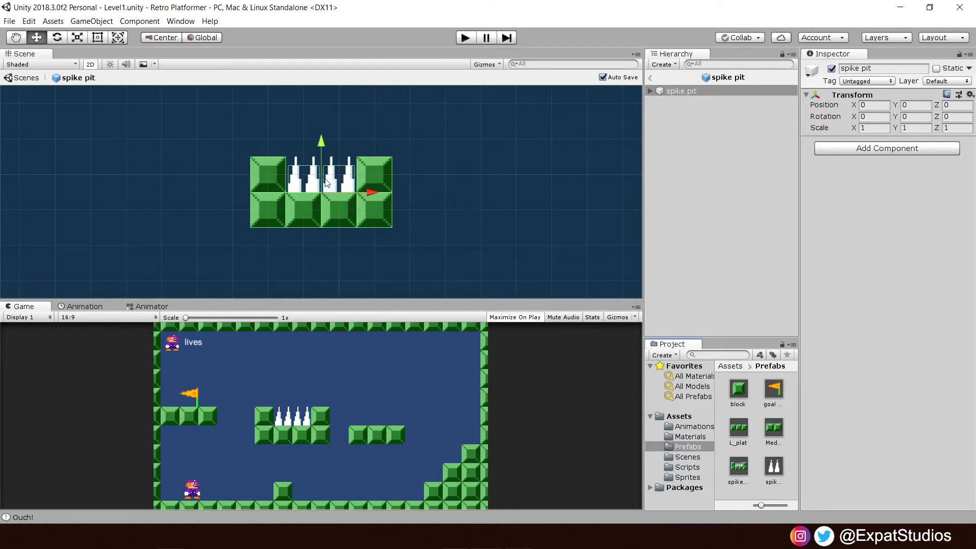
left_click(650, 92)
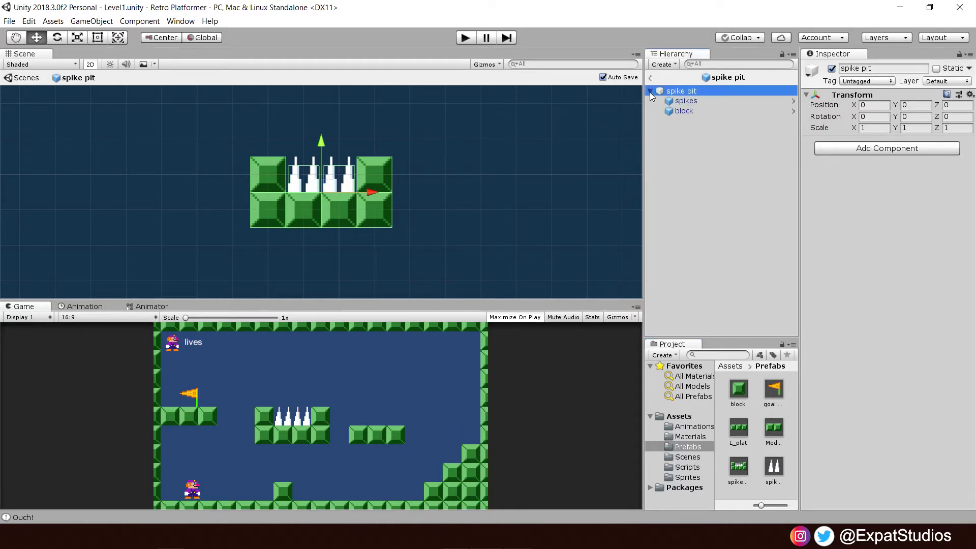
left_click(695, 101)
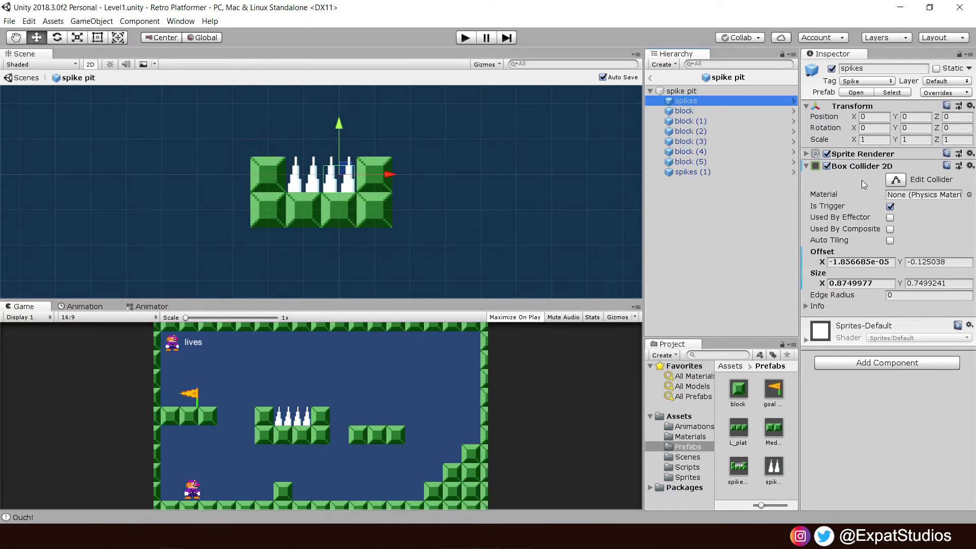
left_click(897, 181)
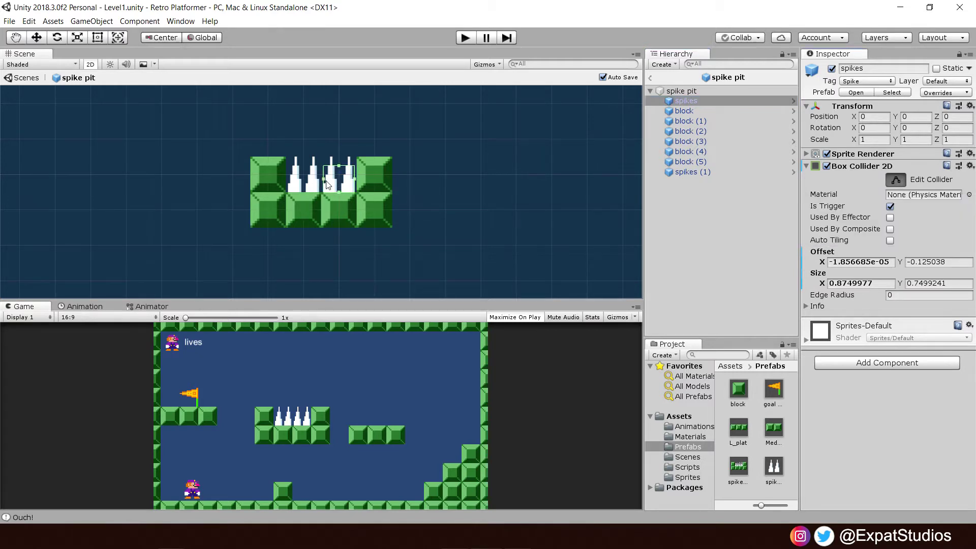
left_click_drag(327, 184, 291, 185)
key("w")
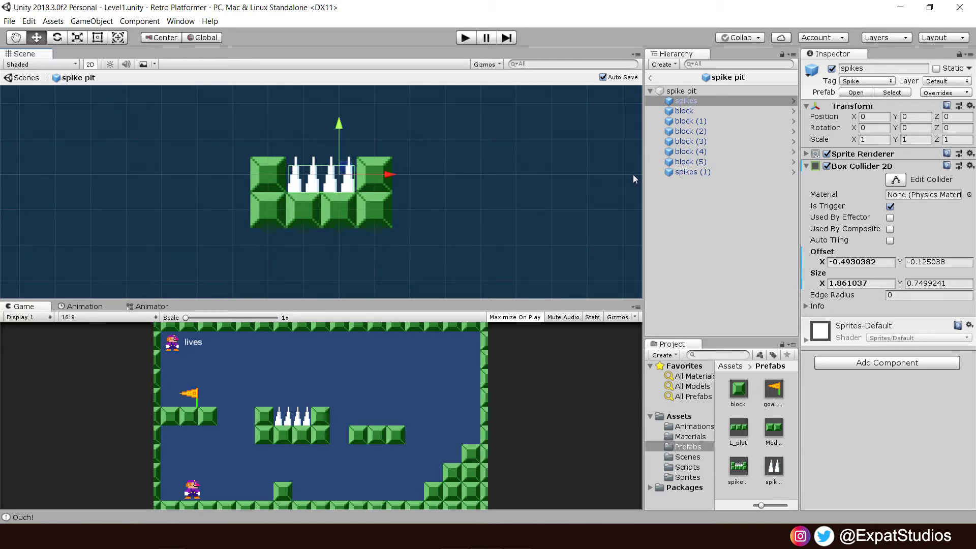
left_click(679, 172)
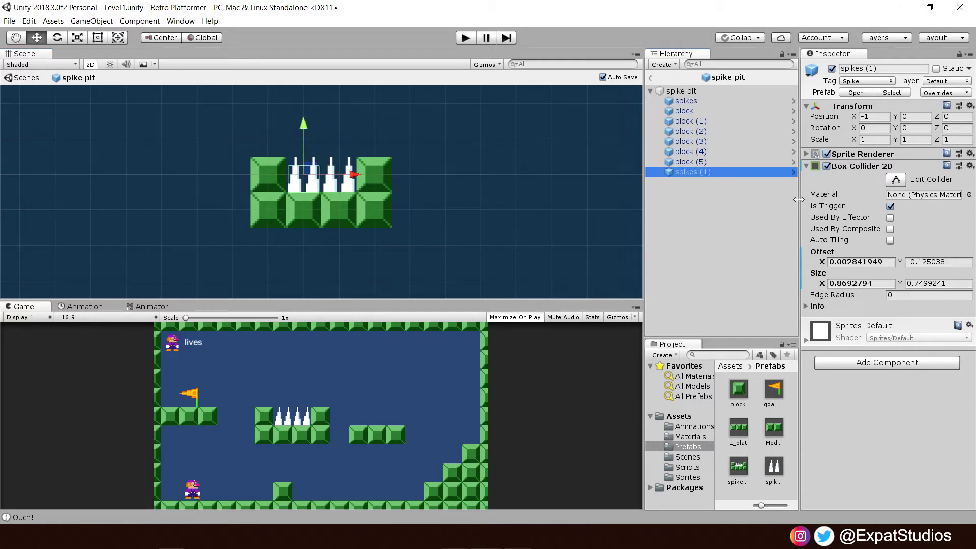
left_click(828, 167)
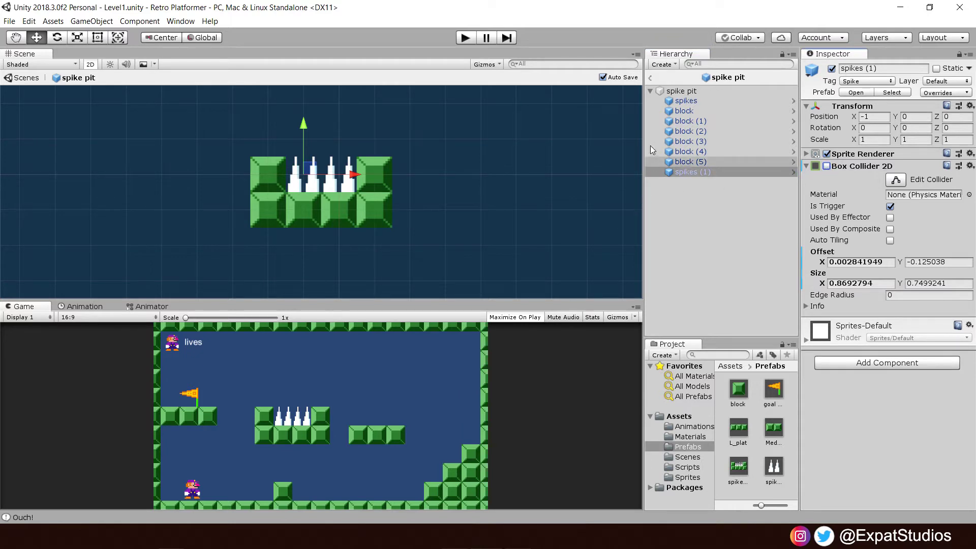
- Back in Level1, select Med_plat through block (1) under Level and delete them
left_click(649, 78)
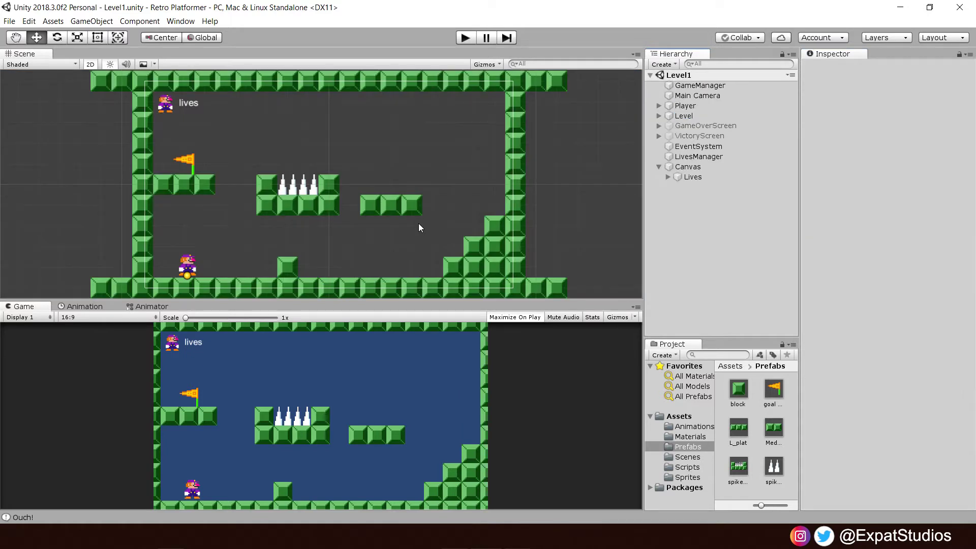
key("t")
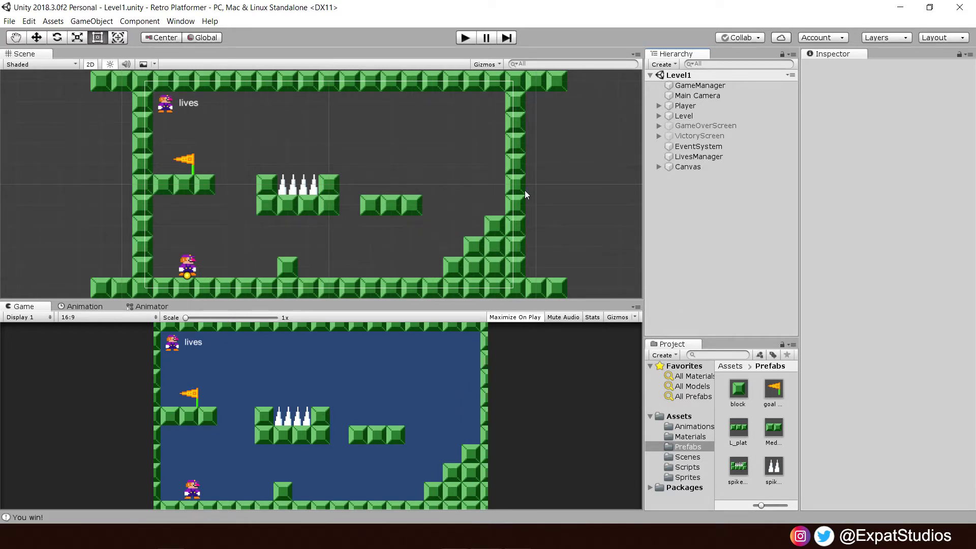
left_click(680, 118)
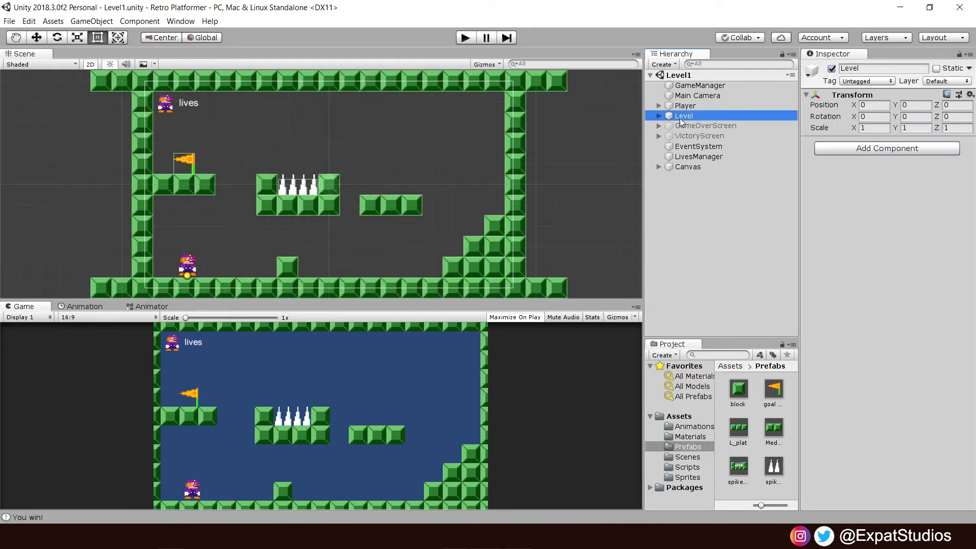
left_click(659, 117)
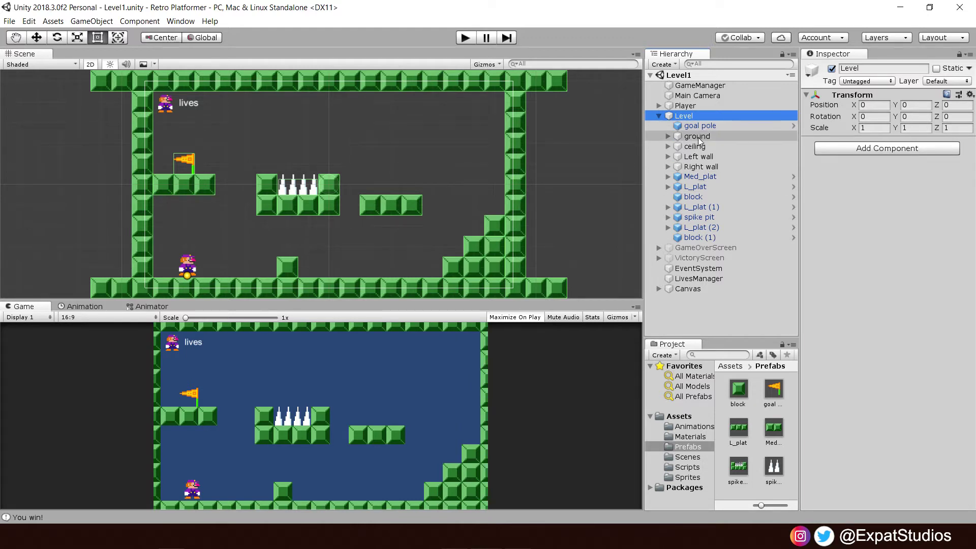
left_click(700, 177)
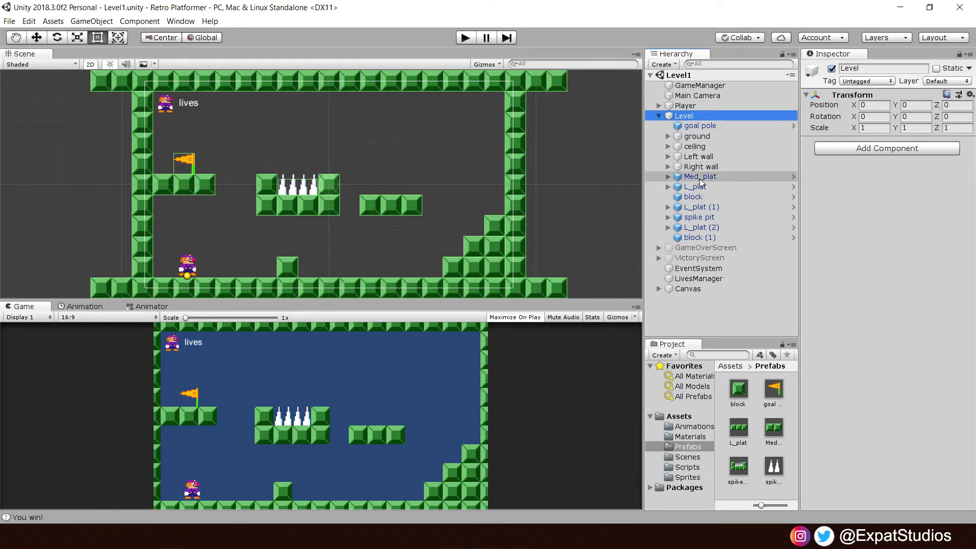
left_click(700, 237, "shift")
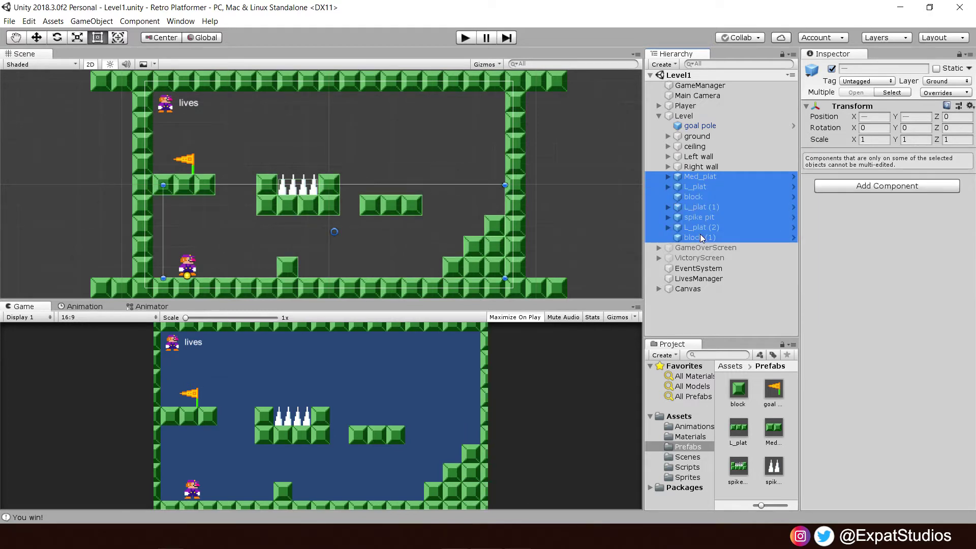
key("Delete")
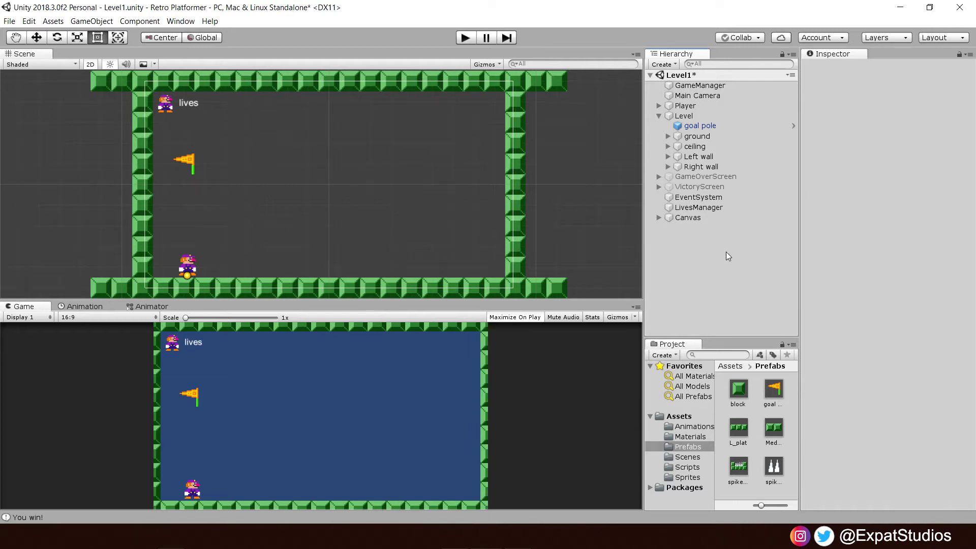
- Add an L_plat platform under Level and move it down onto the ground at (-1, -4)
left_click(740, 433)
left_click_drag(740, 432, 693, 116)
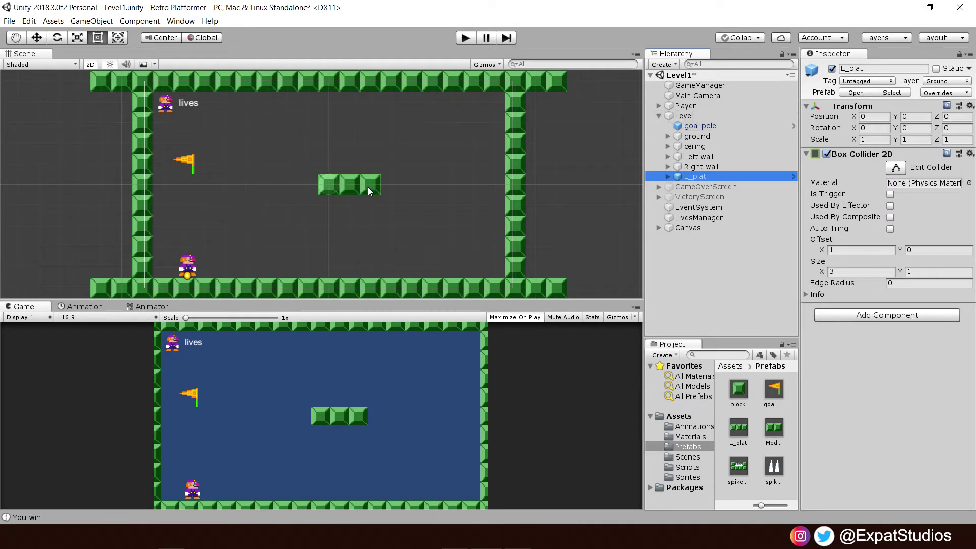
left_click(37, 40)
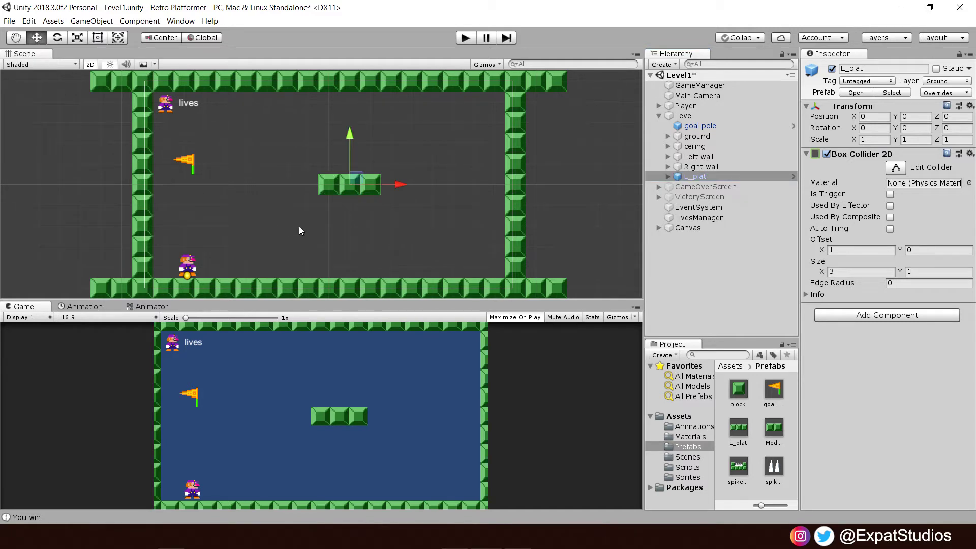
left_click_drag(351, 181, 329, 261)
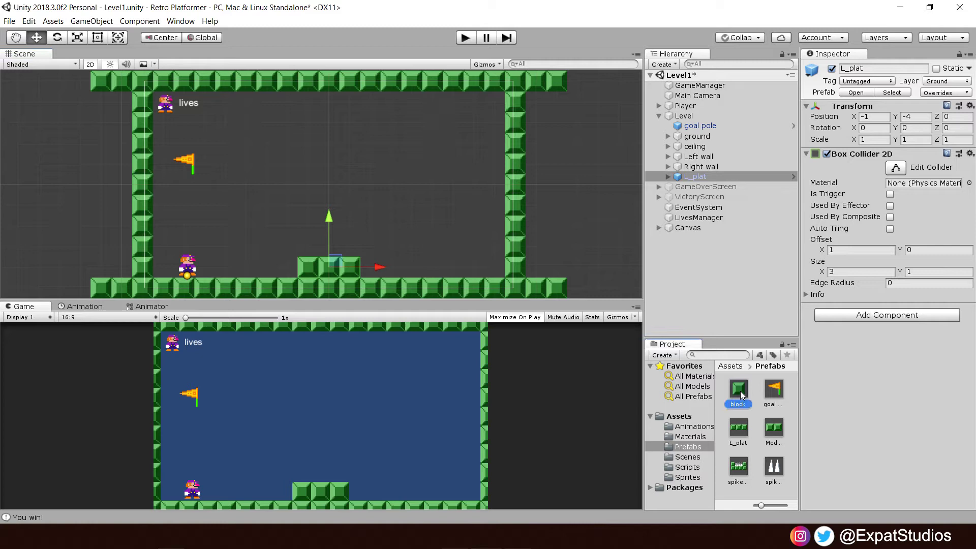
- Add a block prefab under Level and set it on the floor platform at (0, -3)
left_click(712, 254)
left_click_drag(700, 177, 693, 116)
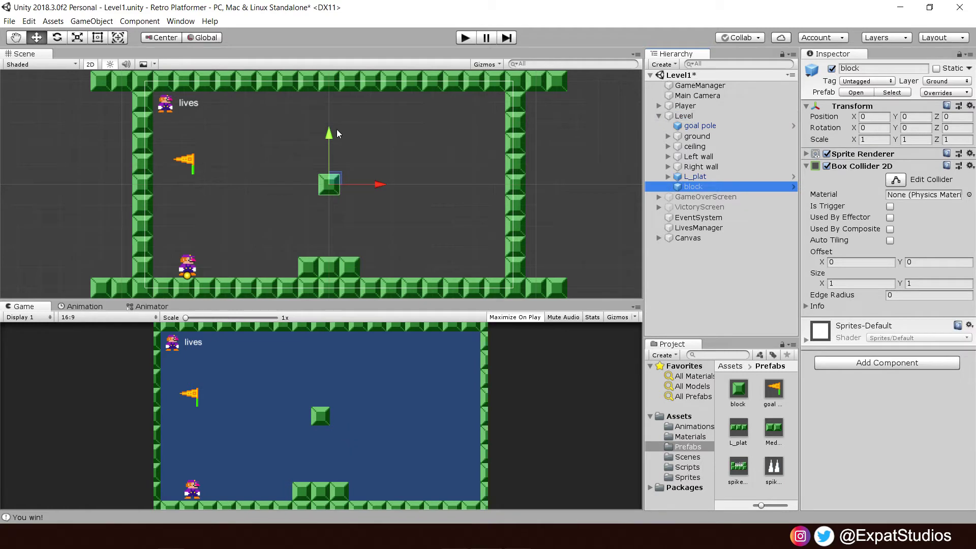
left_click_drag(331, 131, 331, 138)
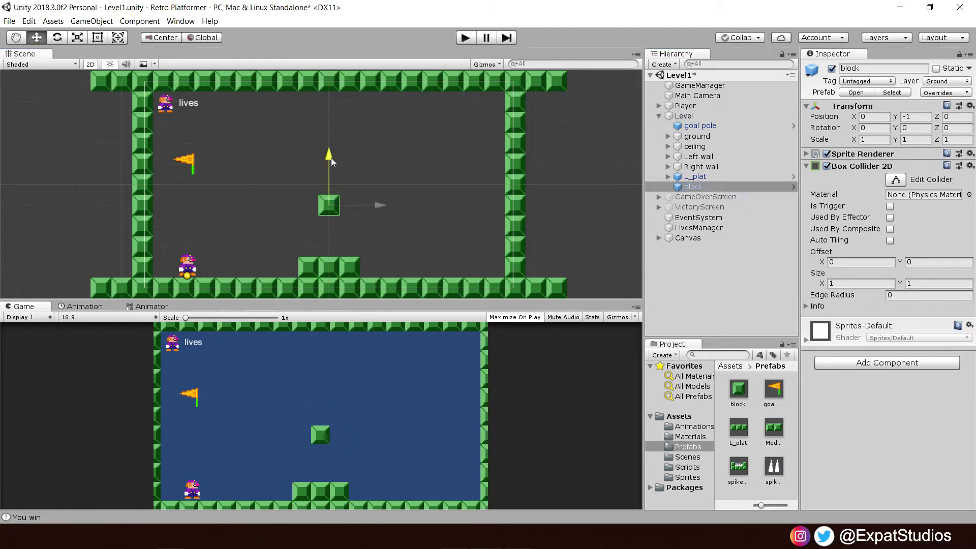
left_click_drag(331, 161, 331, 194)
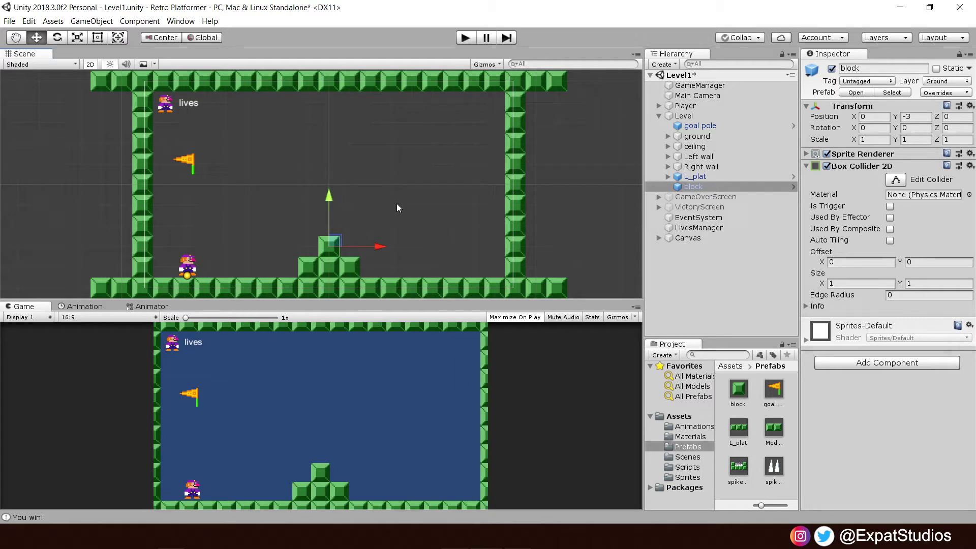
- Duplicate the block twice, placing copies at (5, -3) and (7, -1)
key("ctrl+d")
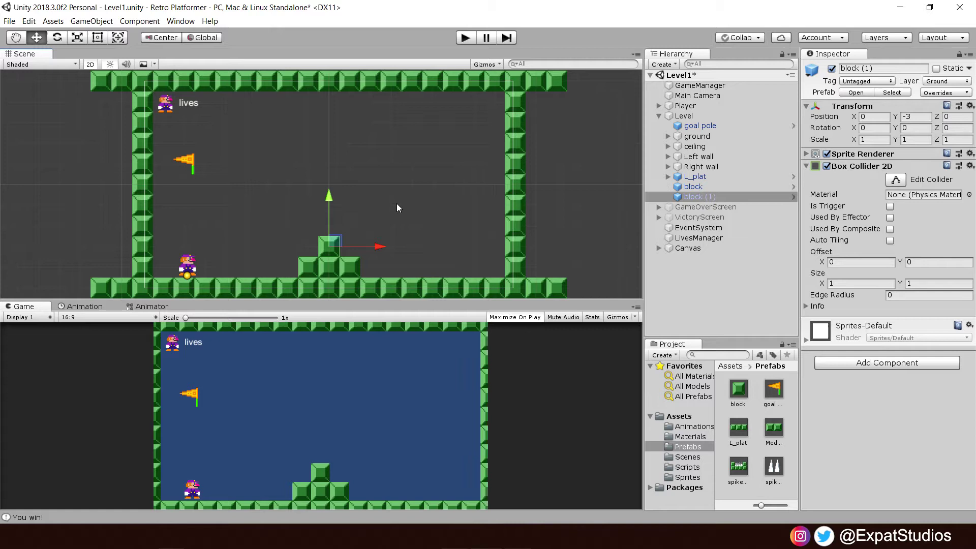
left_click_drag(377, 247, 481, 236)
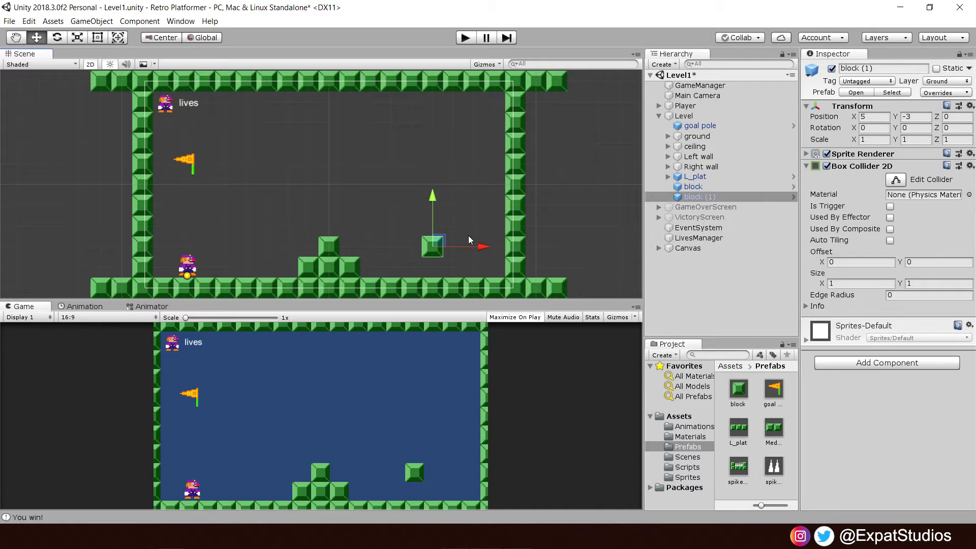
key("ctrl+d")
left_click_drag(439, 241, 490, 200)
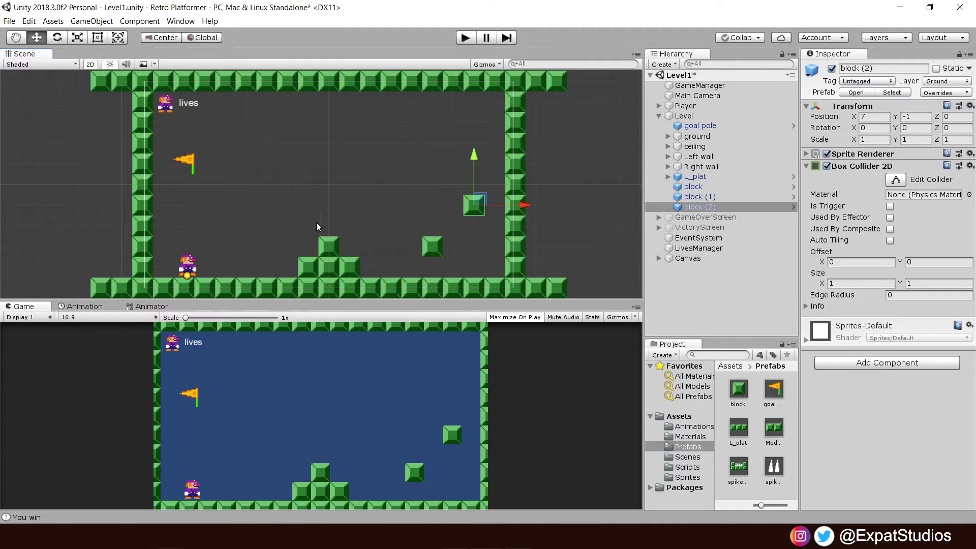
- Add an L_plat under Level at (1, 0) and a duplicate at (-3, 0)
left_click(740, 431)
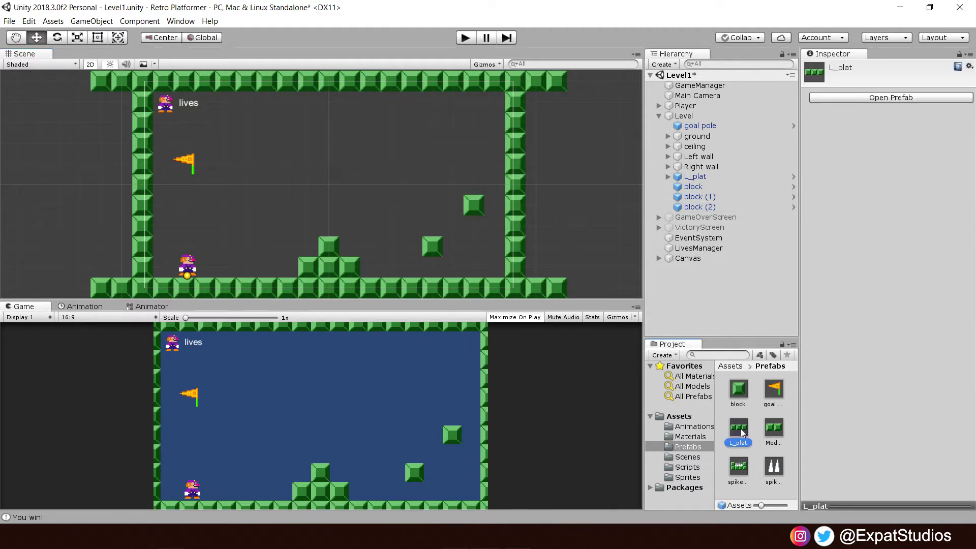
left_click_drag(740, 431, 695, 117)
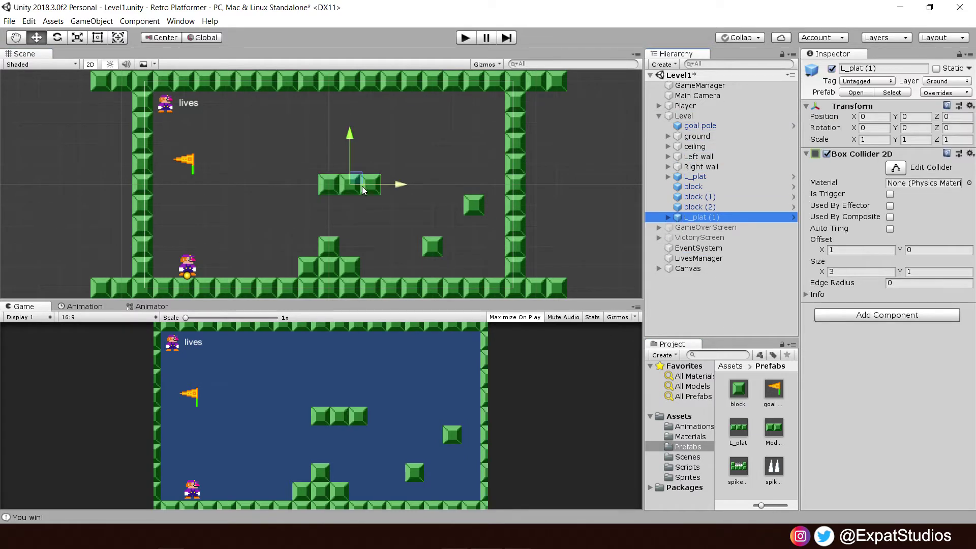
left_click_drag(392, 189, 408, 192)
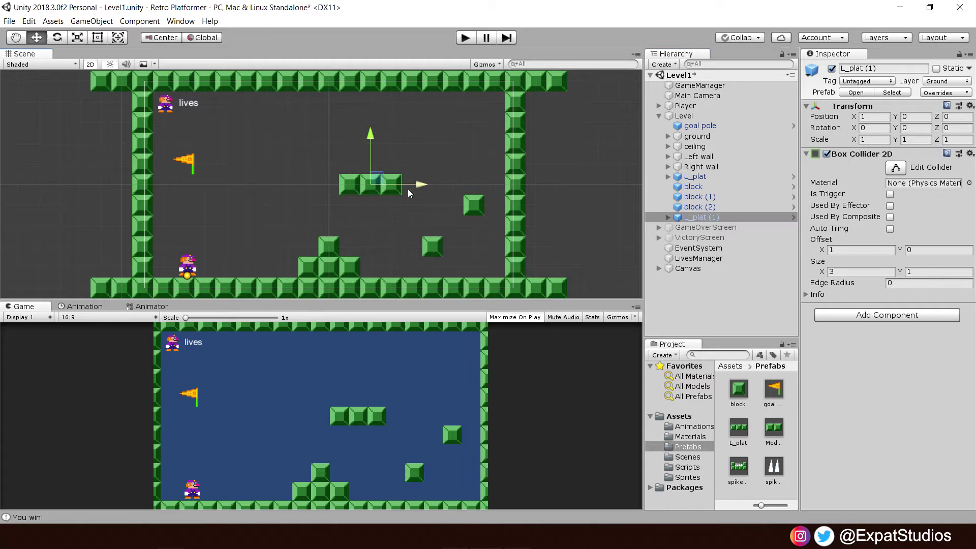
key("ctrl+d")
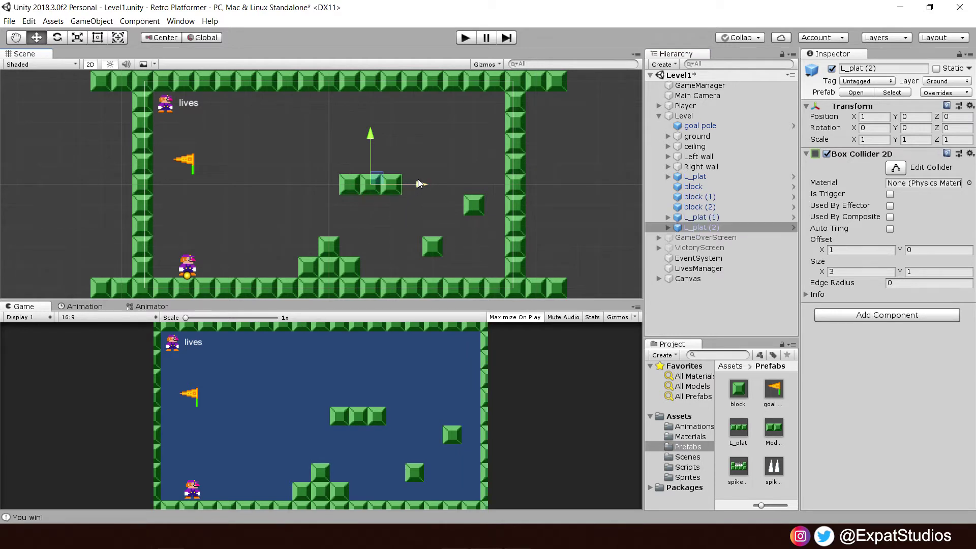
left_click_drag(420, 184, 338, 185)
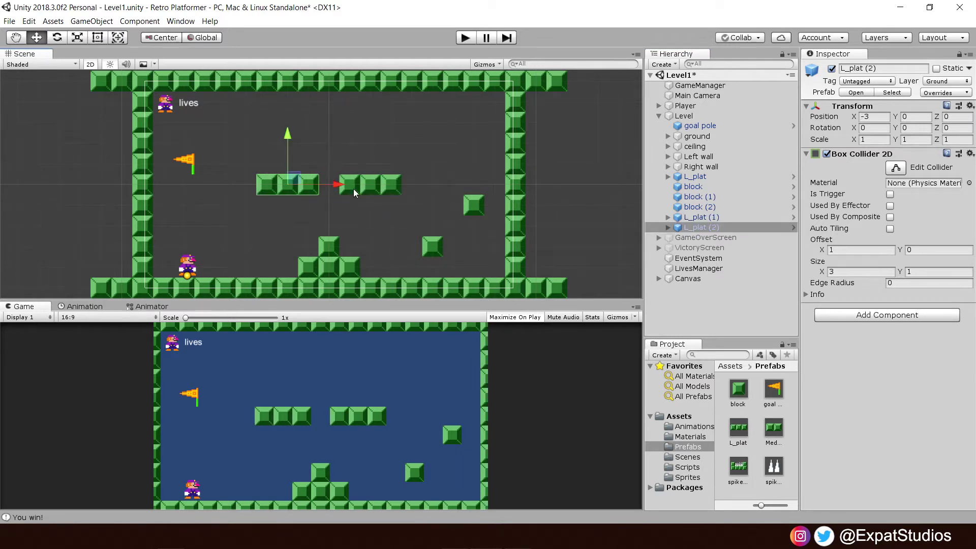
- Duplicate the floor block and raise the copy into the gap at (0, 0)
left_click(331, 242)
left_click(331, 242)
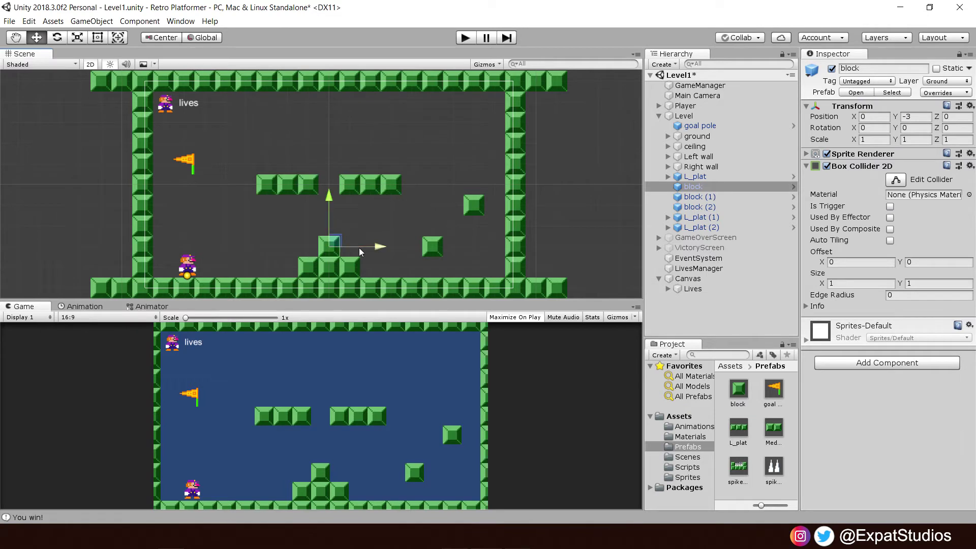
key("ctrl+d")
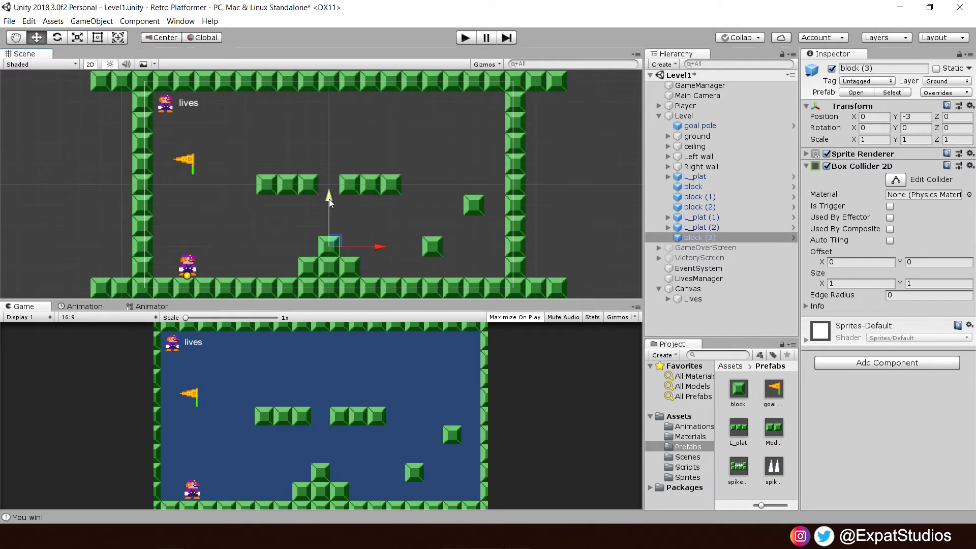
left_click_drag(329, 200, 328, 146, "ctrl")
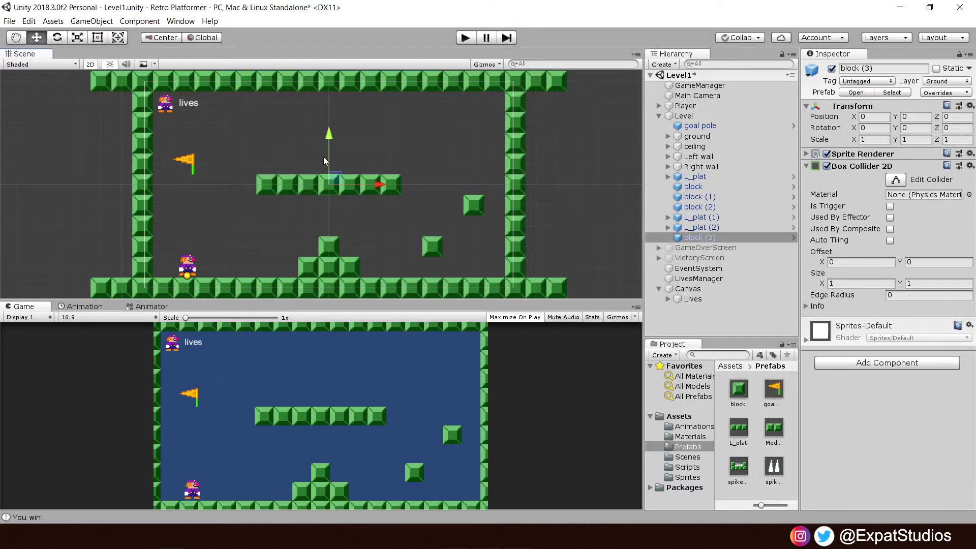
- Raise the goal pole up to (-7, 3) in the upper left
left_click(192, 163)
left_click(191, 162)
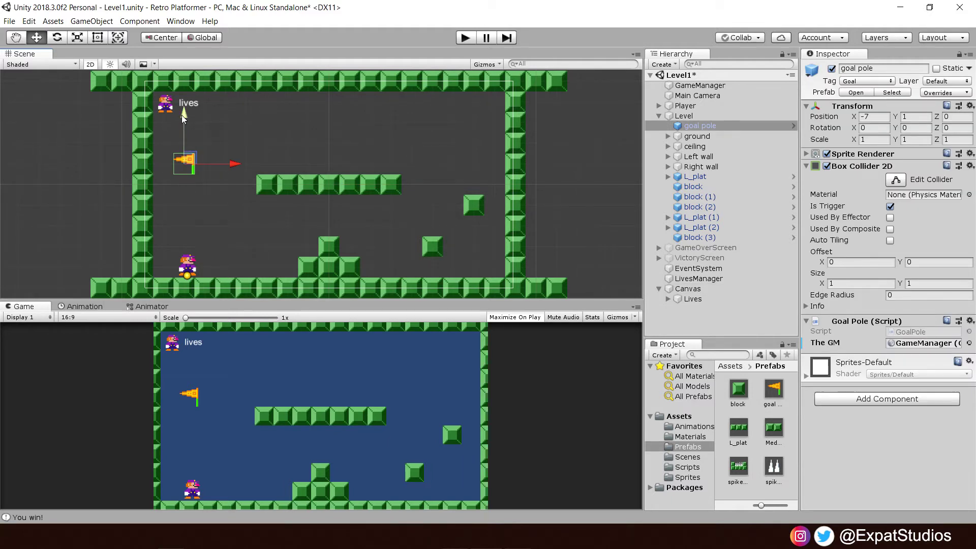
left_click_drag(182, 115, 185, 95)
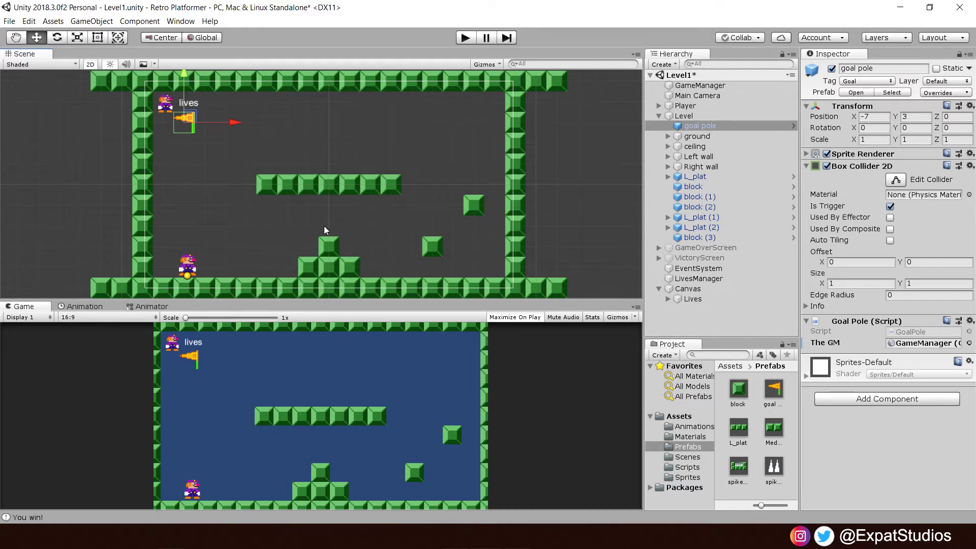
- Duplicate the floor L_plat and move the copy to (-8, 2) beneath the flag
left_click(706, 176)
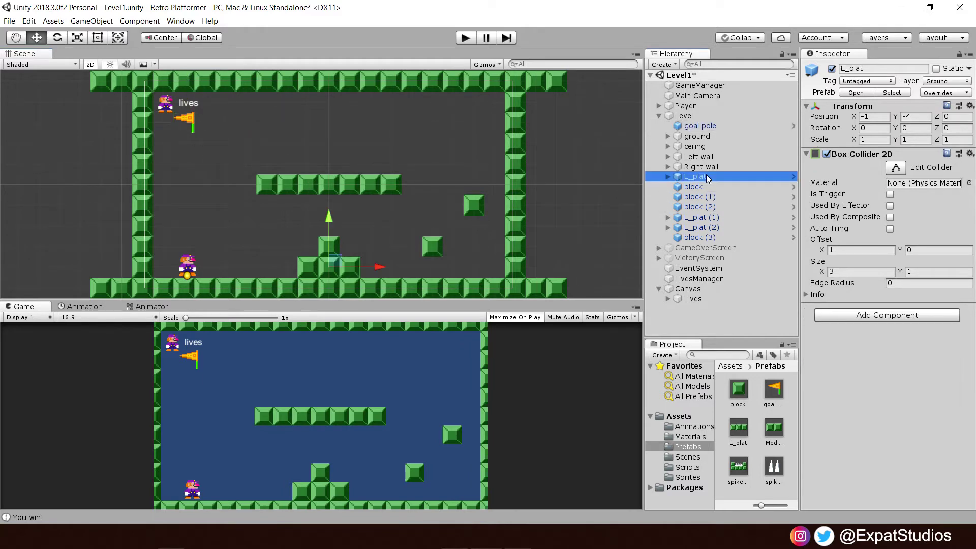
key("ctrl+d")
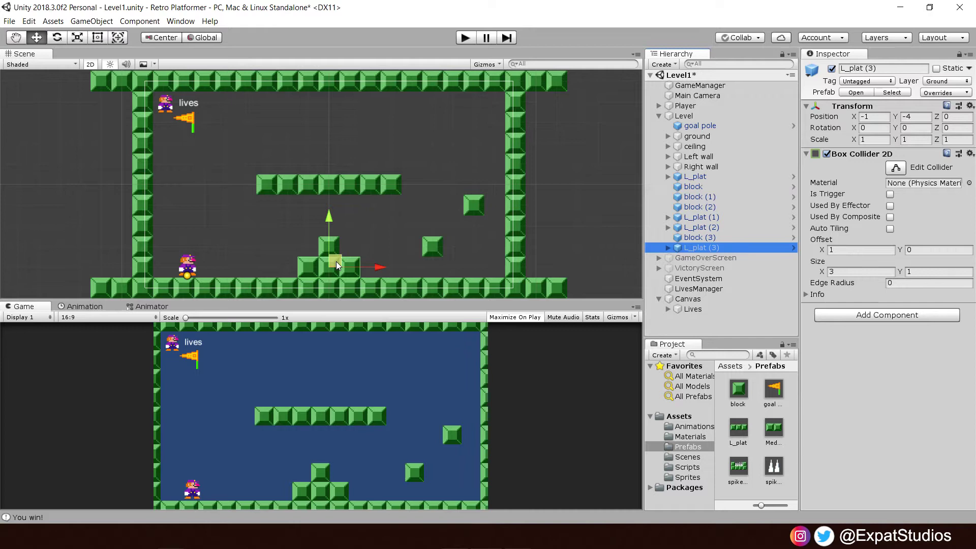
left_click_drag(336, 262, 196, 141)
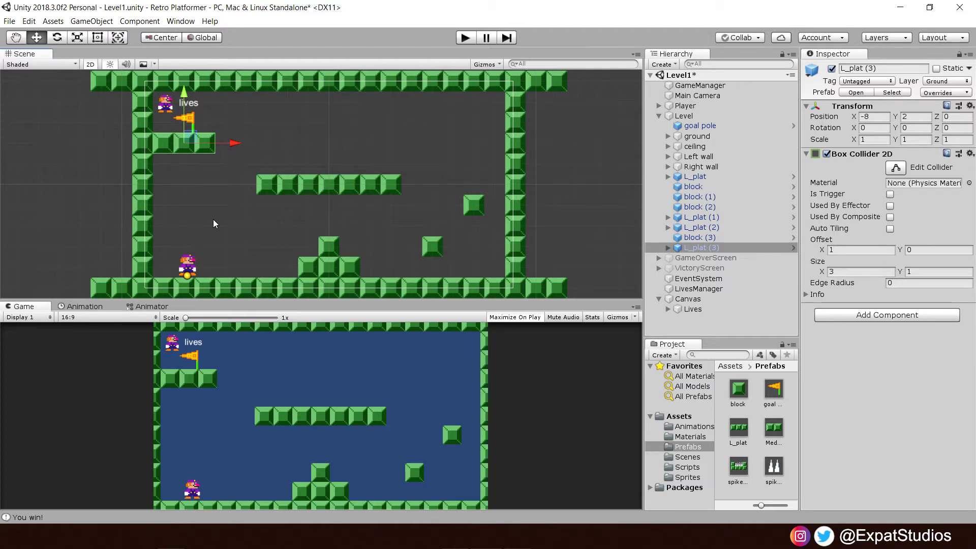
left_click(471, 42)
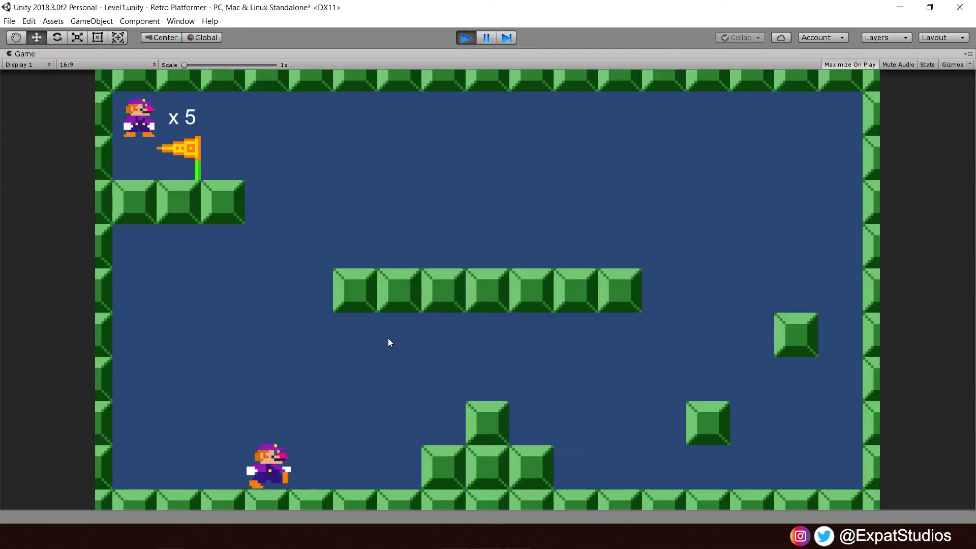
key("Right")
key("space")
key("space")
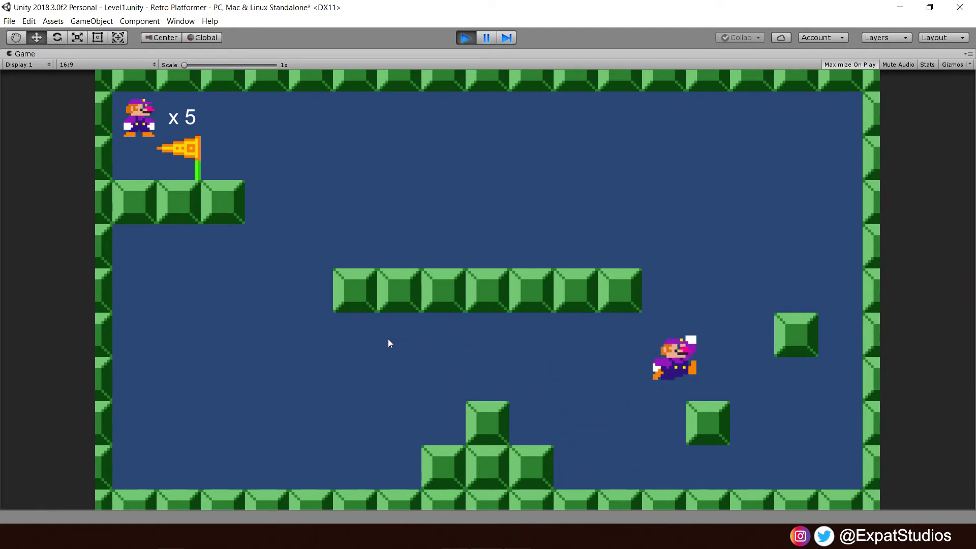
key("space")
key("Left")
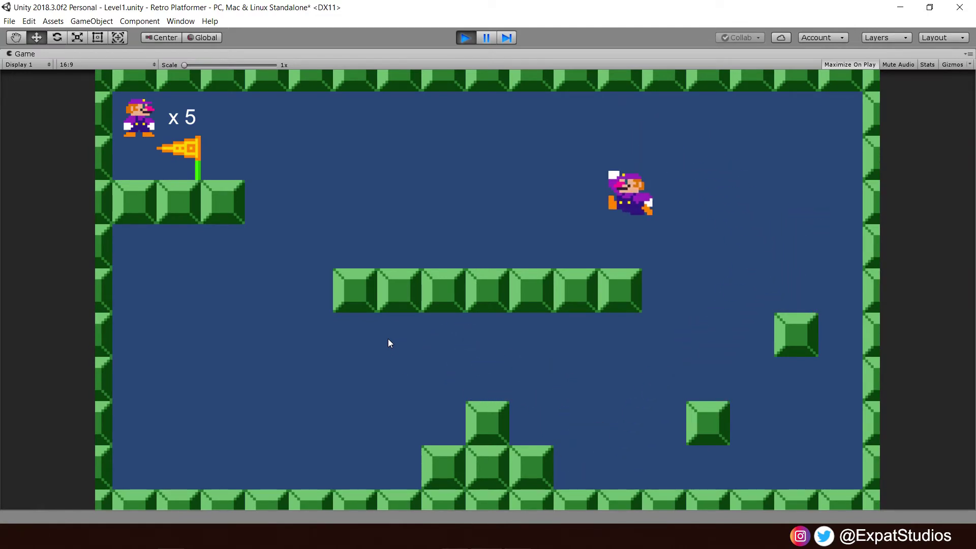
key("space")
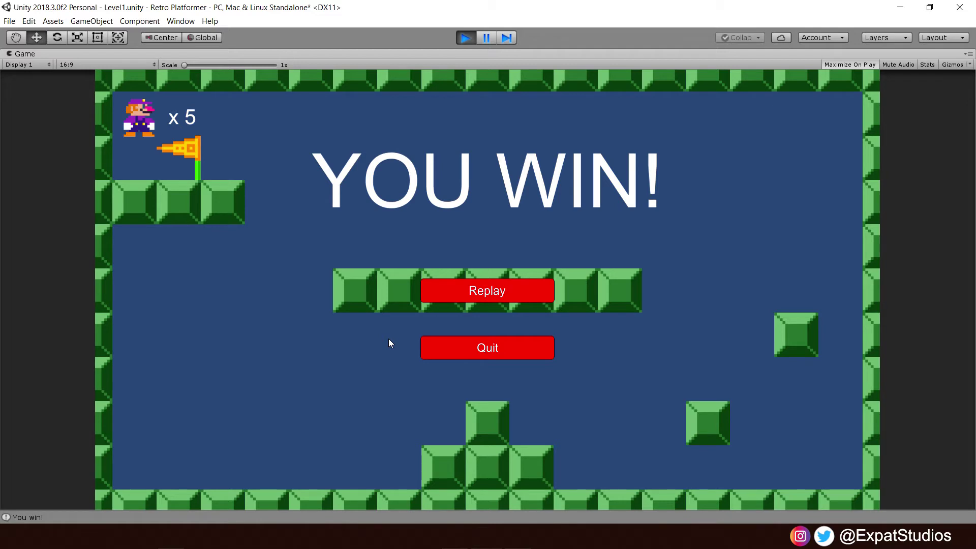
left_click(471, 33)
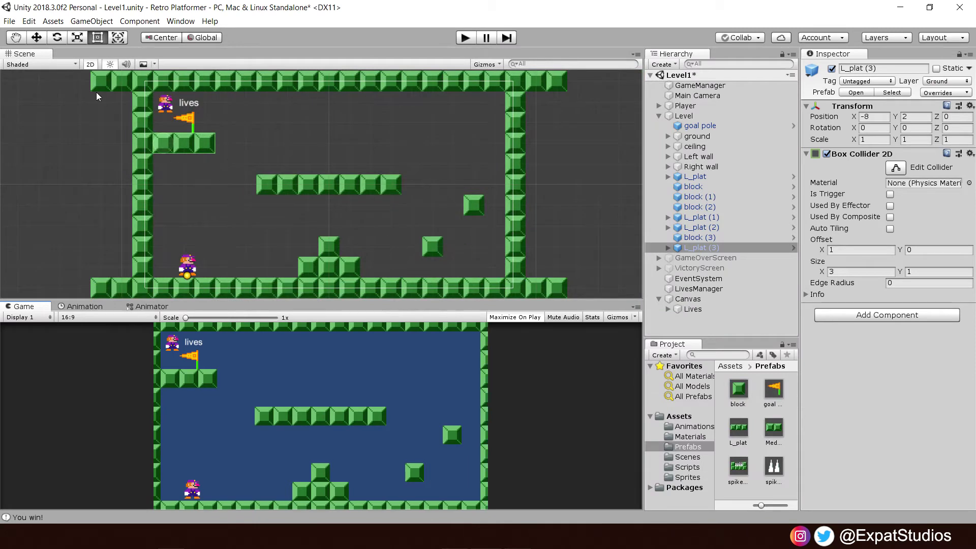
- Save the scene via File > Save As into the Scenes folder as Level2
left_click(9, 21)
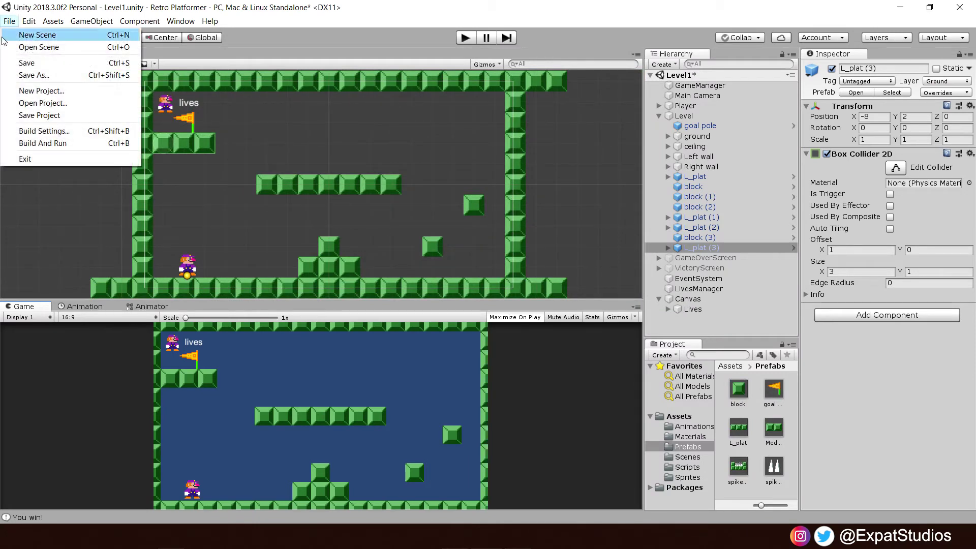
left_click(64, 75)
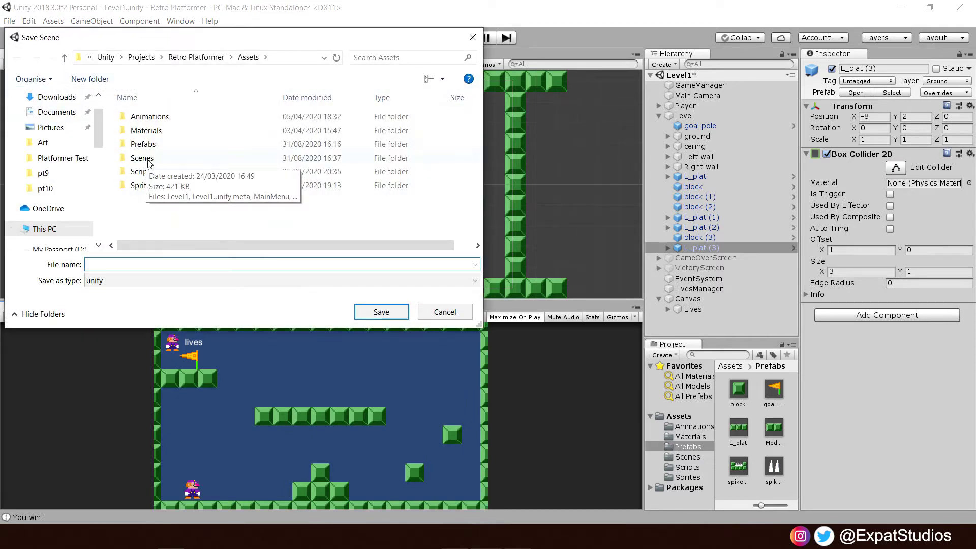
double_click(141, 158)
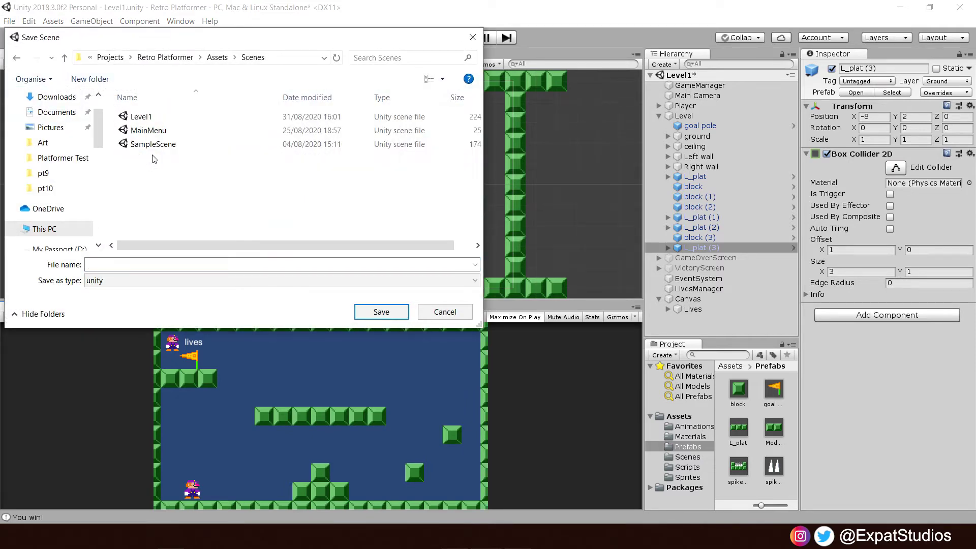
left_click(151, 118)
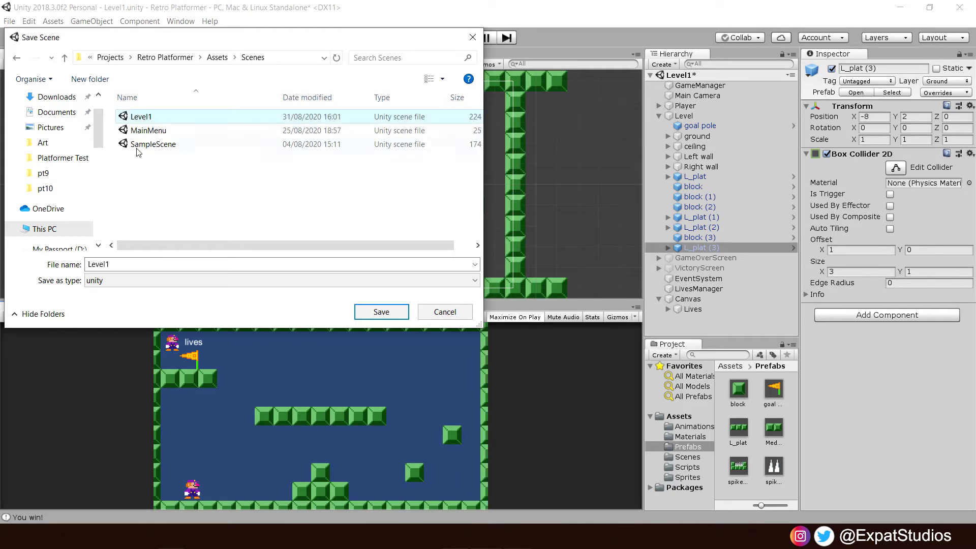
double_click(132, 263)
type("Level2")
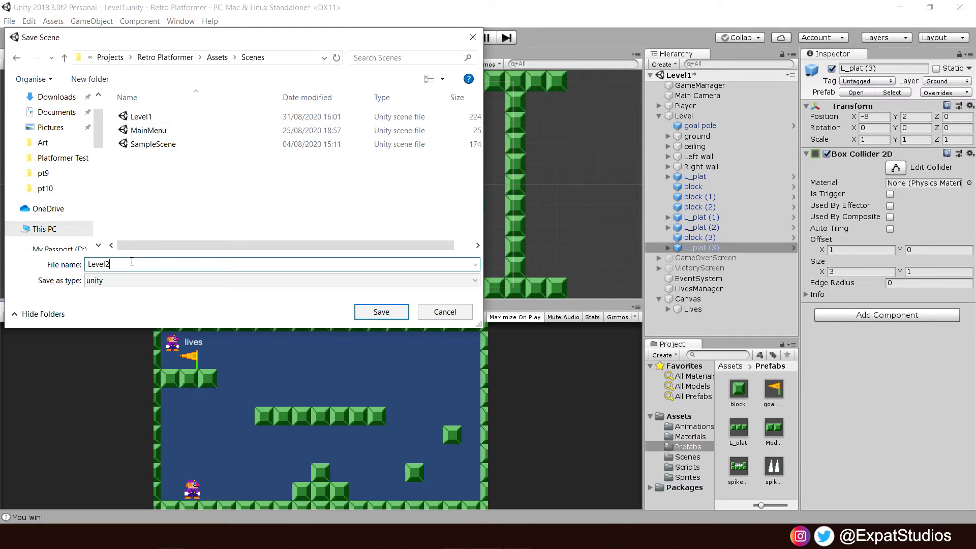
key("Return")
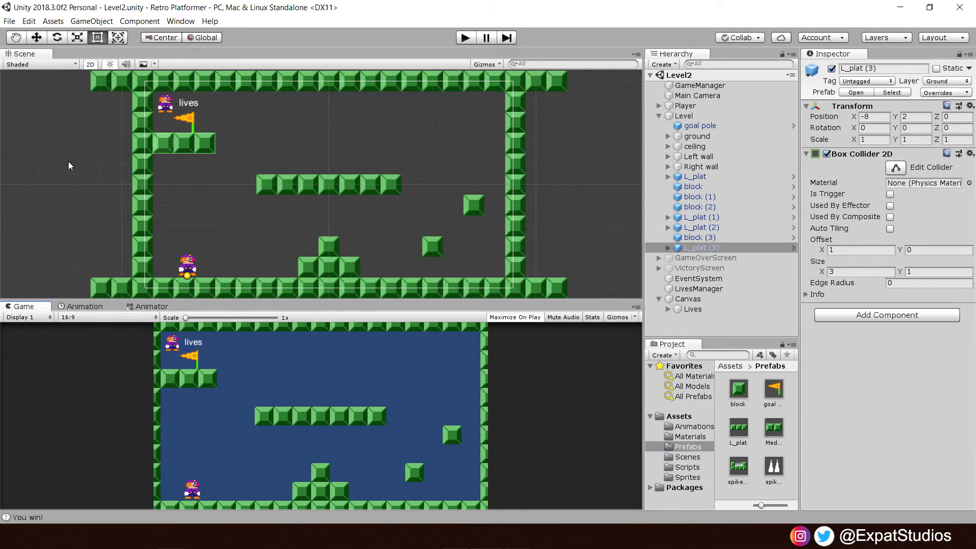
- Add the open Level2 scene to the Build Settings scene list, then close the dialog
left_click(9, 21)
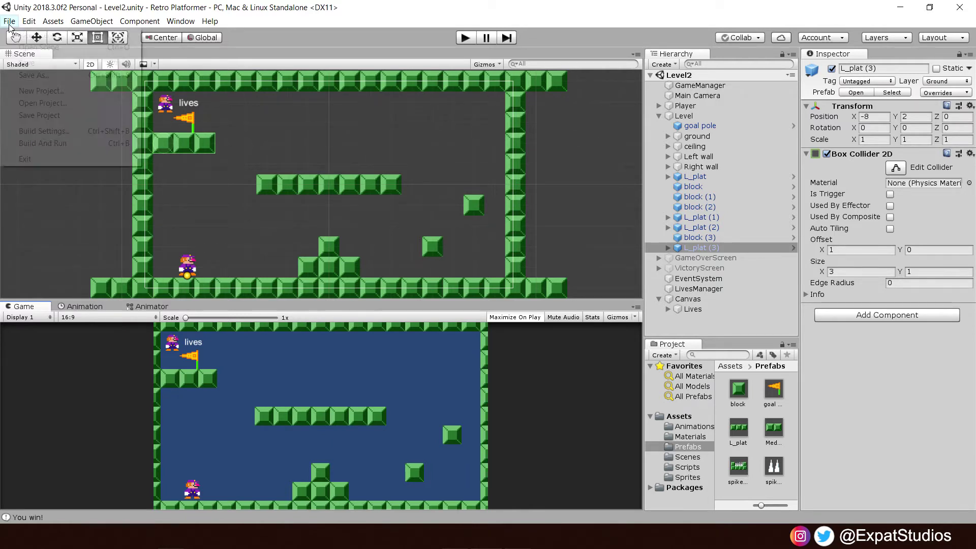
left_click(62, 133)
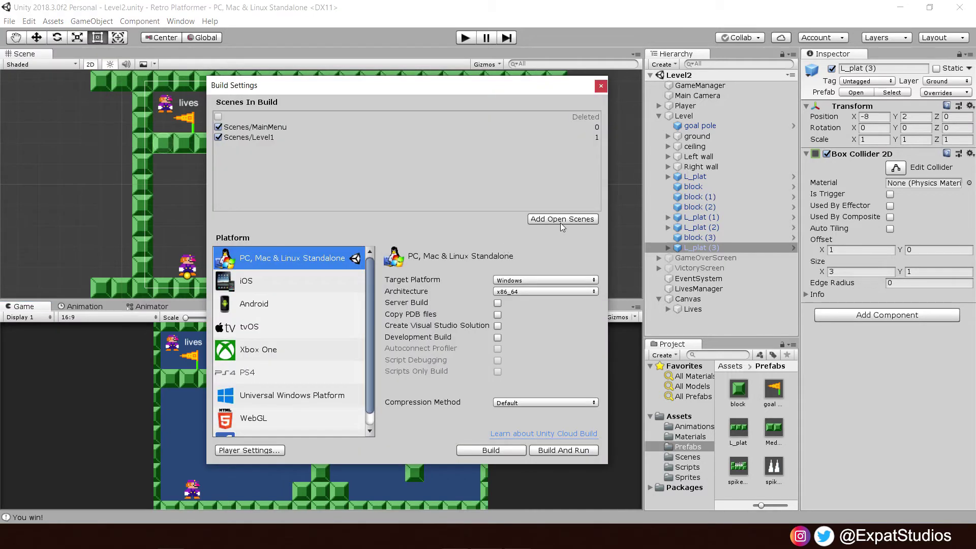
left_click(563, 222)
left_click(601, 86)
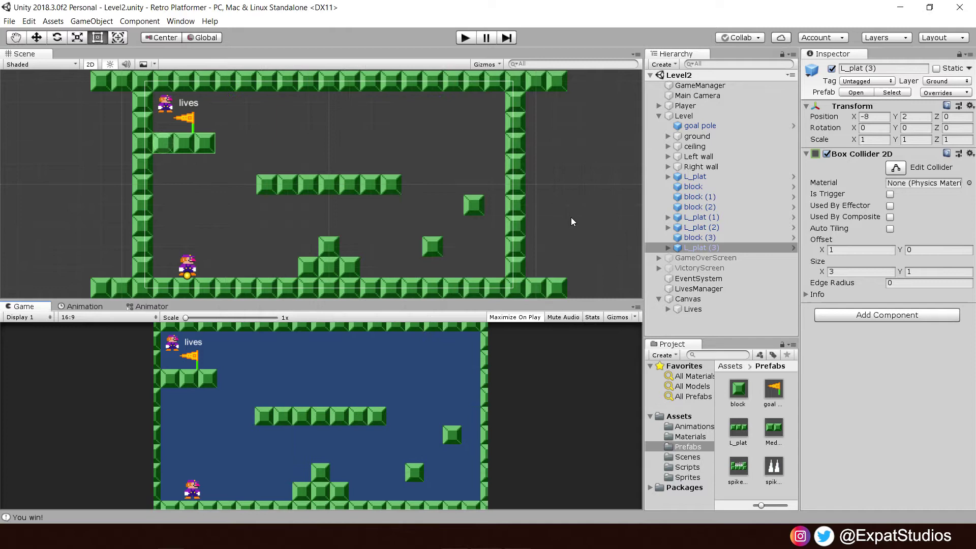
- Deselect L_plat (3) in the Hierarchy
left_click(686, 319)
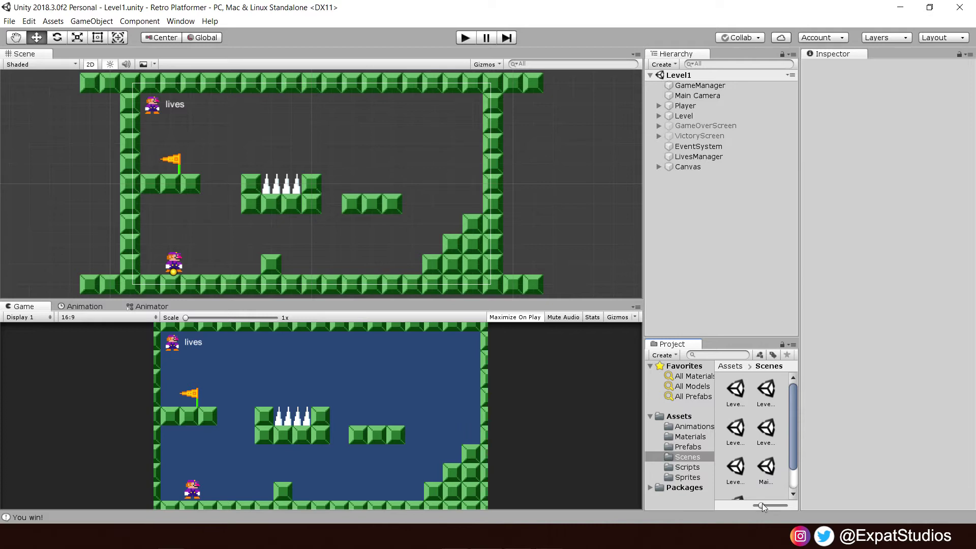
- Drag the Project icon-size slider fully left to list Level1–Level5, MainMenu and SampleScene by name
left_click_drag(761, 506, 802, 507)
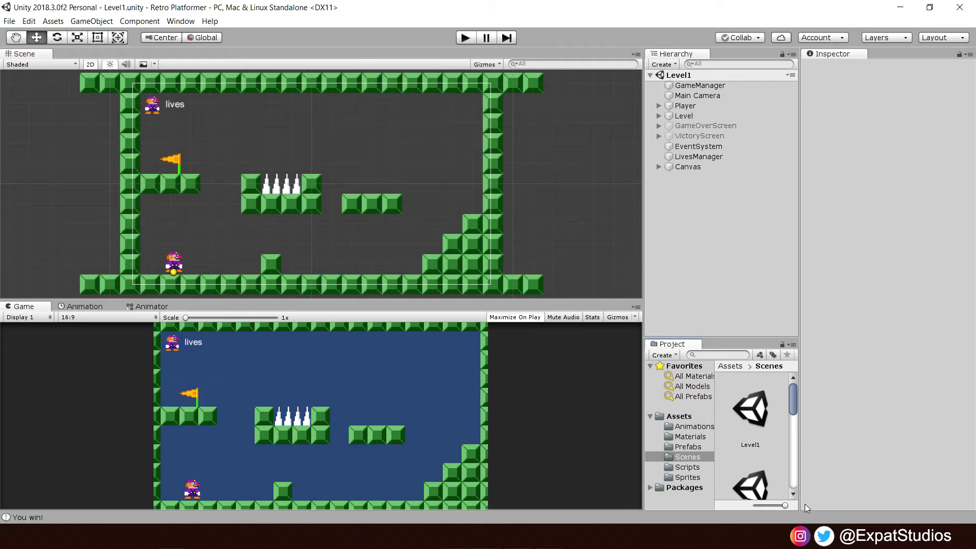
left_click_drag(785, 506, 755, 505)
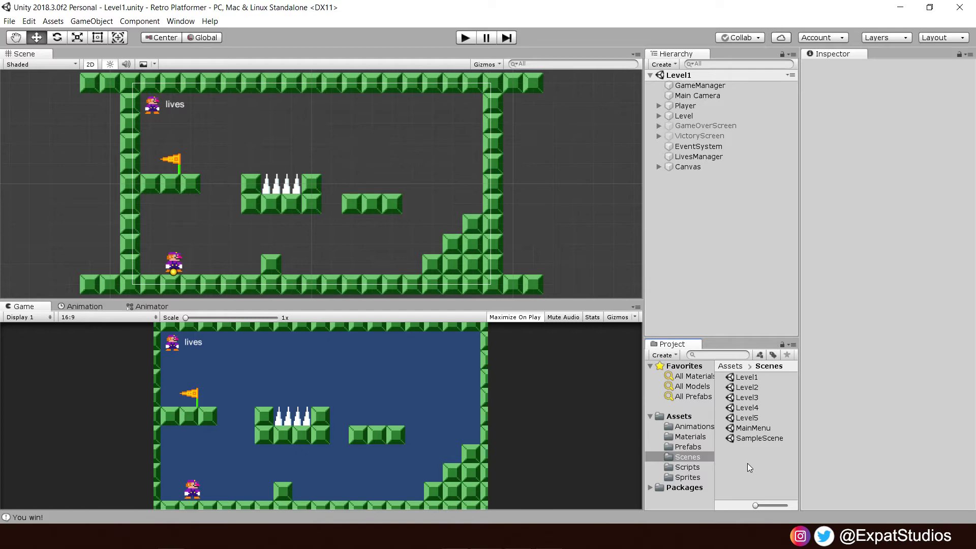
- Confirm Build Settings lists MainMenu and Level1–Level5, then open the Menus script in Visual Studio
left_click(9, 25)
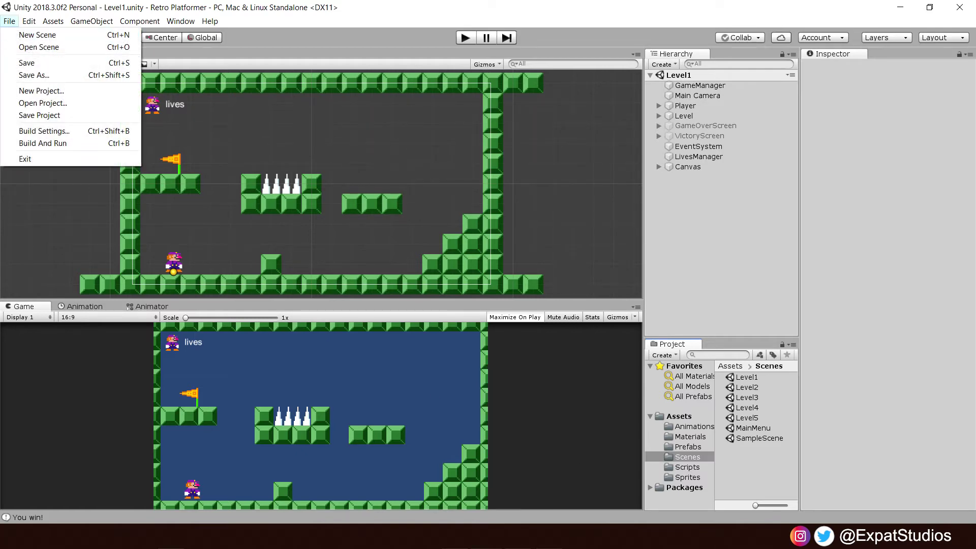
left_click(29, 131)
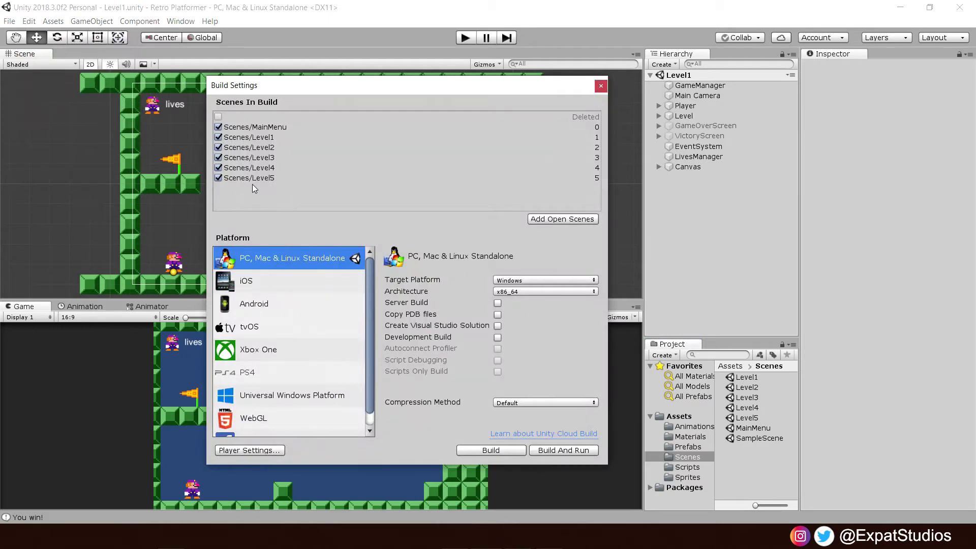
left_click(600, 86)
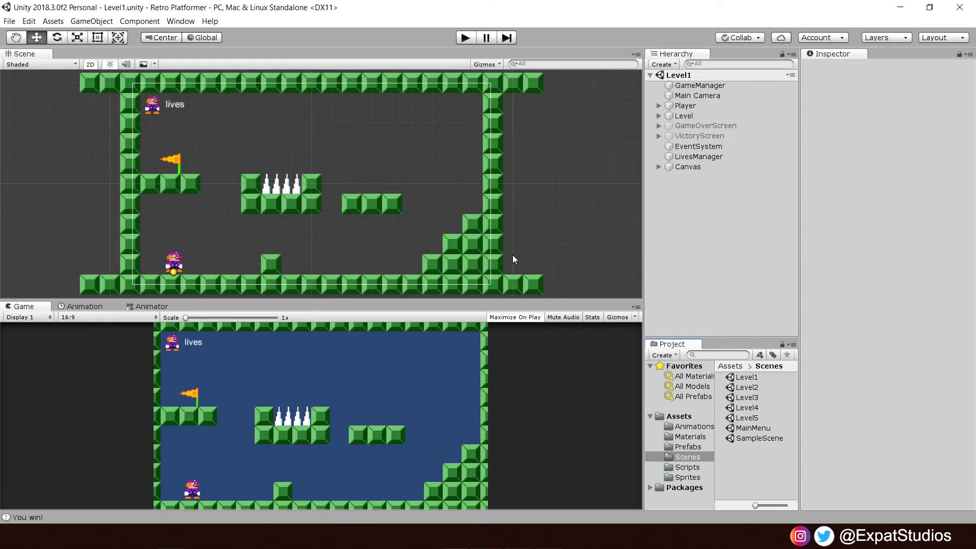
left_click(688, 467)
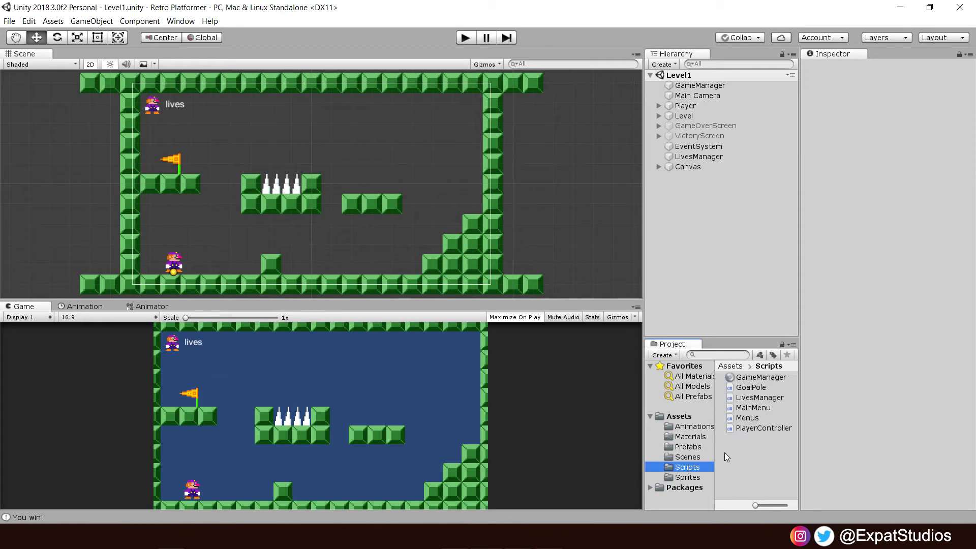
double_click(747, 419)
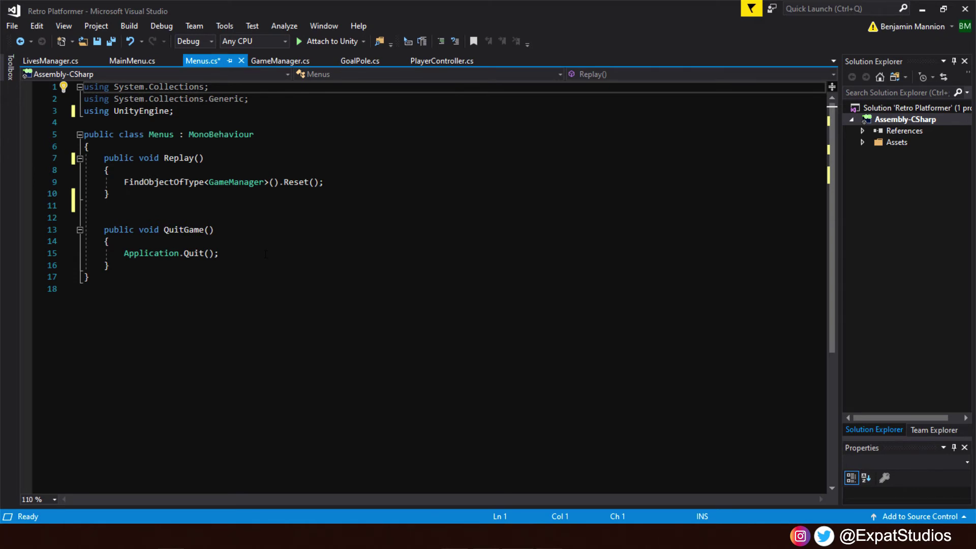
- Add 'using UnityEngine.SceneManagement;' below the UnityEngine import in Menus.cs
left_click(197, 111)
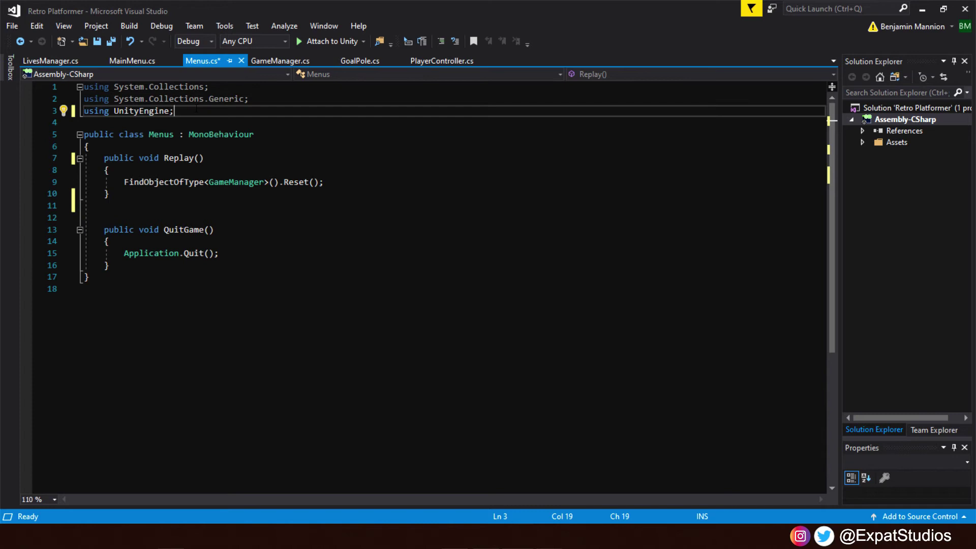
key("Return")
type("using U")
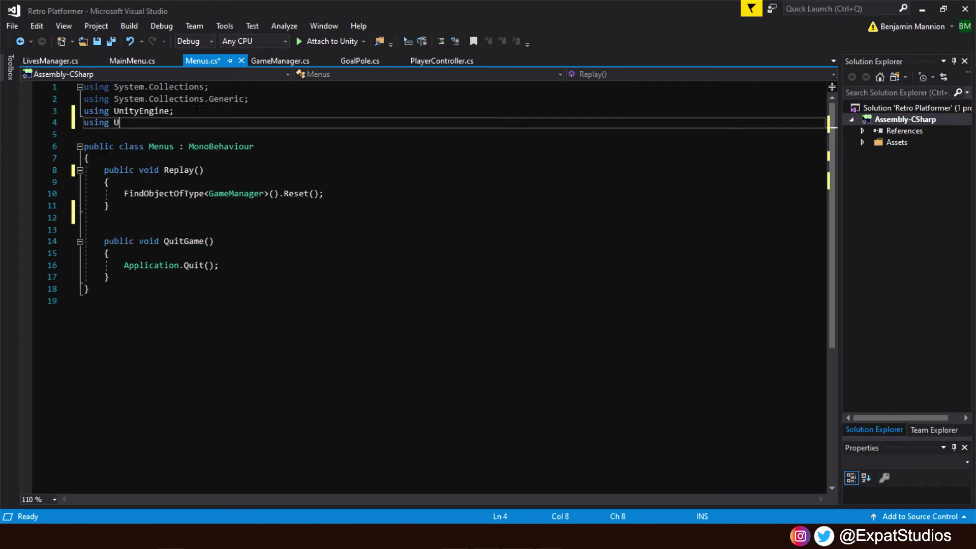
type("nityend")
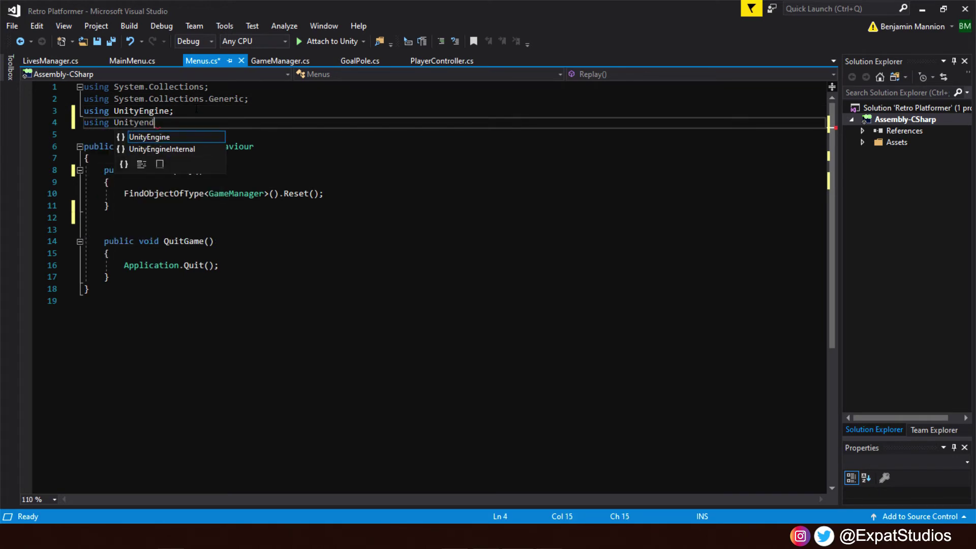
type(".Sce")
key("Tab")
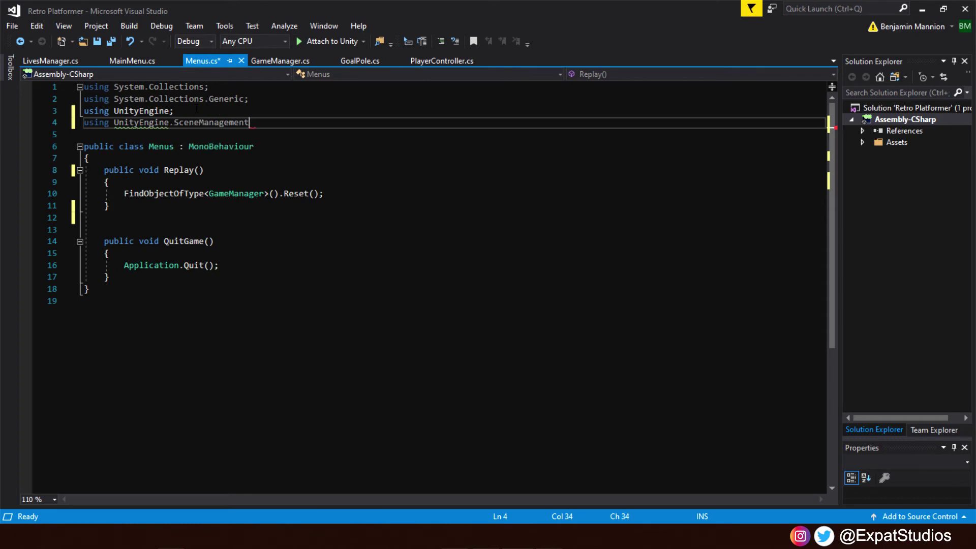
type(";")
- Declare 'public string nextLevel;' at the top of the Menus class
left_click(111, 157)
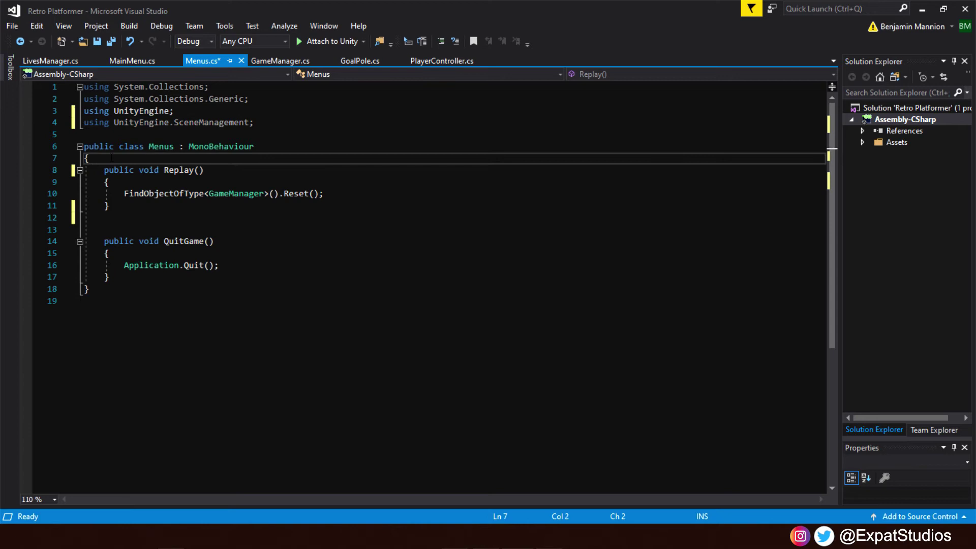
key("Return")
key("Return")
key("Up")
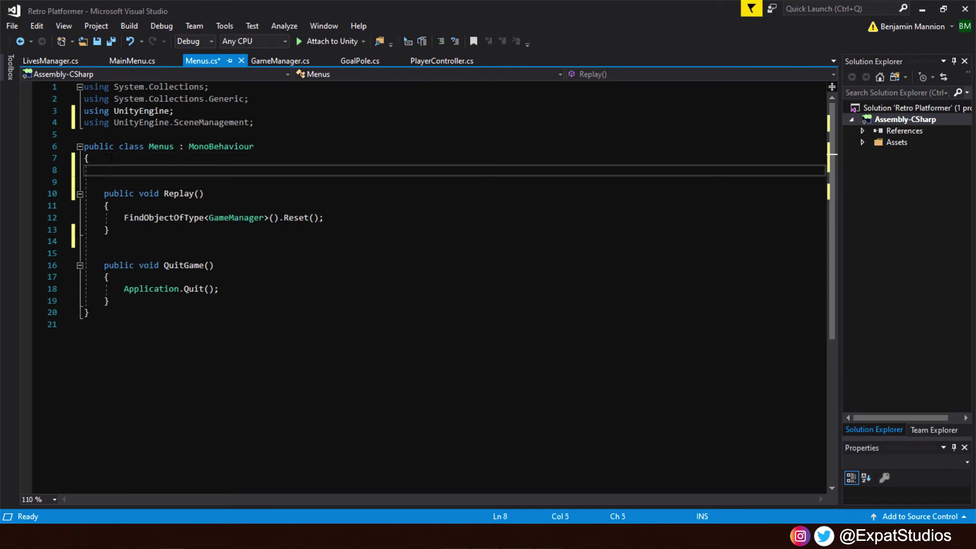
type("public st")
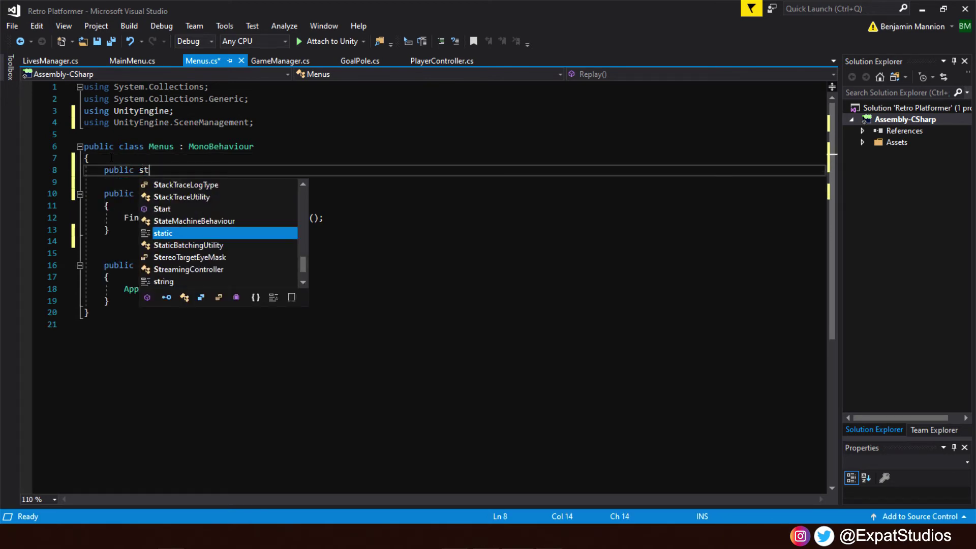
type("ring next")
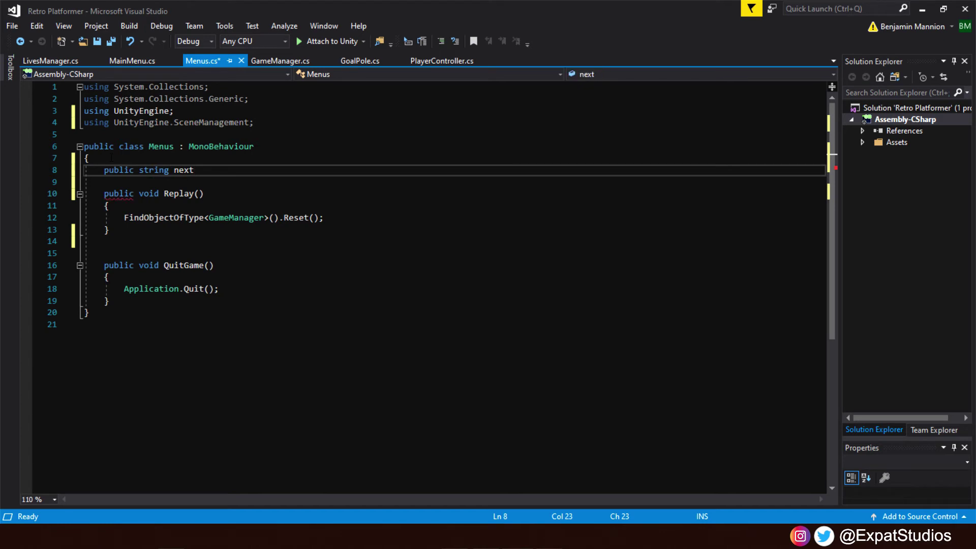
type("Level;")
- Wrap the Replay() method in /* */ comments and delete the blank line after it
left_click(104, 194)
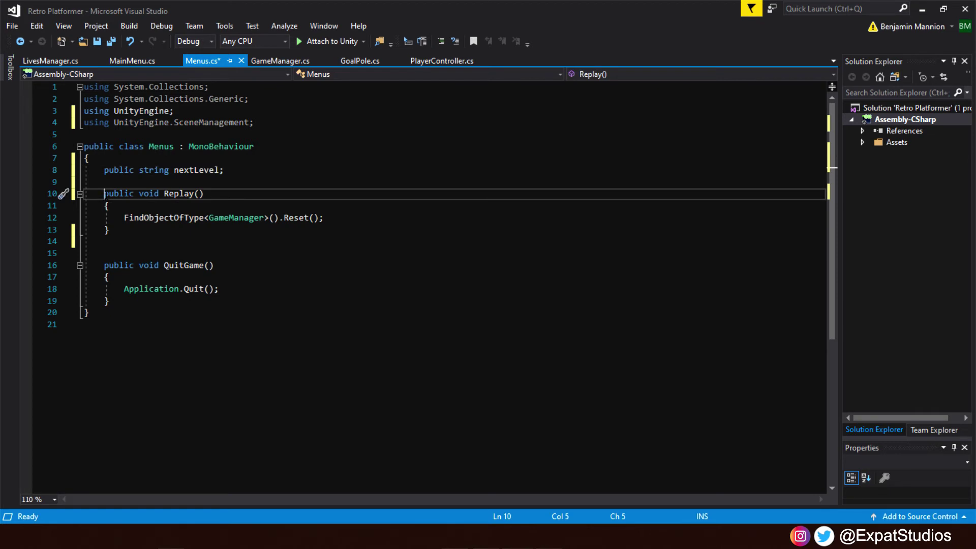
type("/")
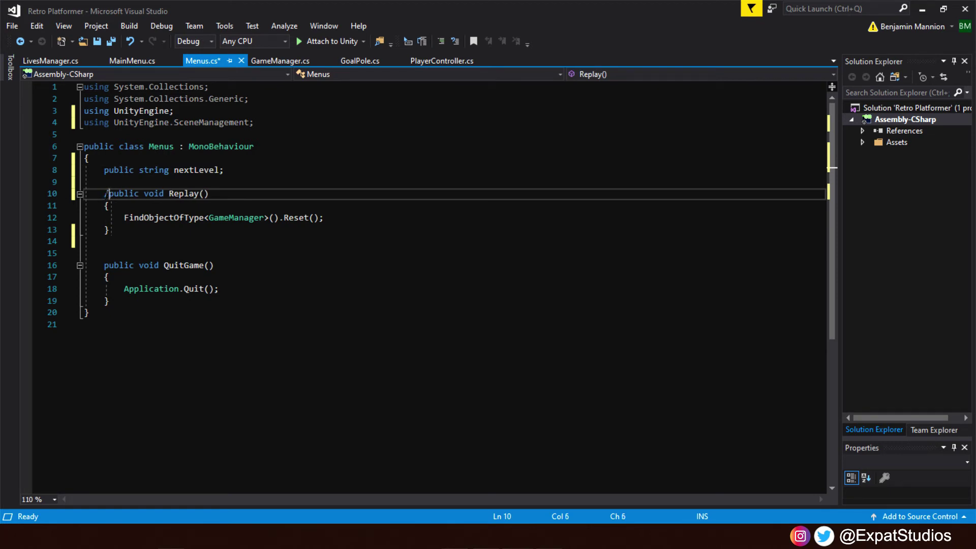
type("*")
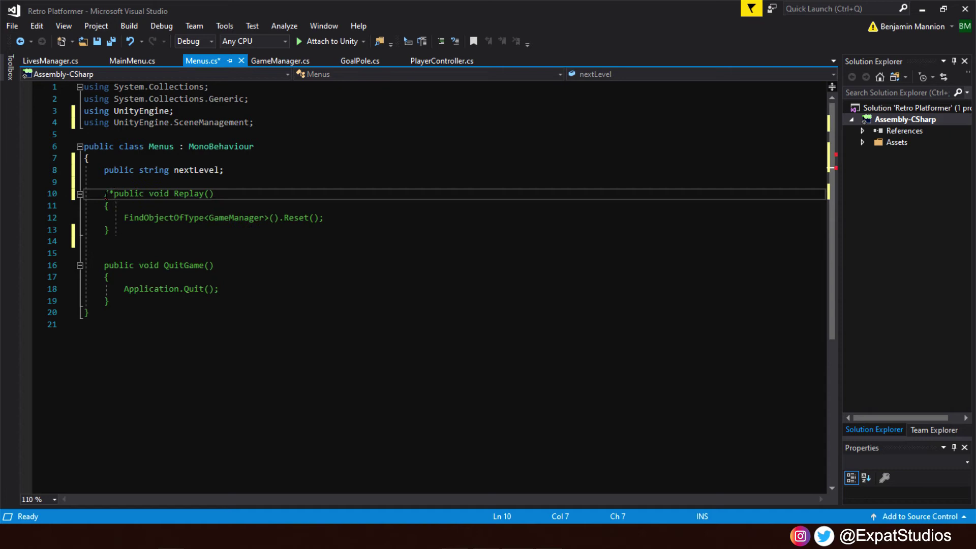
left_click(119, 232)
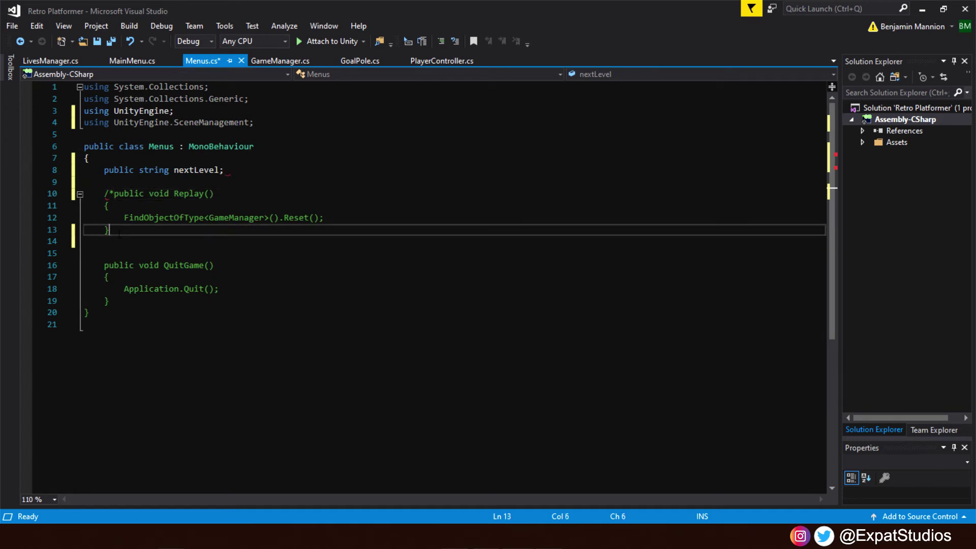
type("*/")
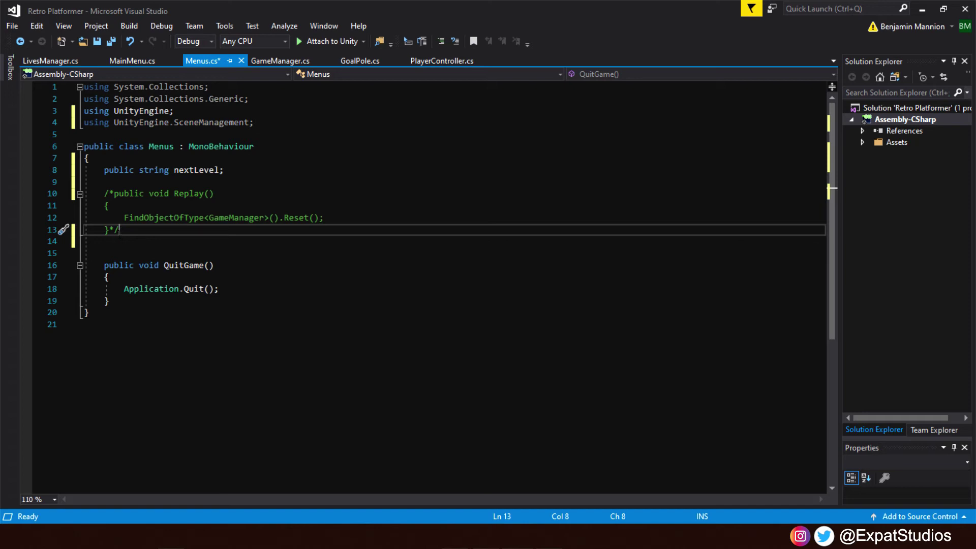
key("Delete")
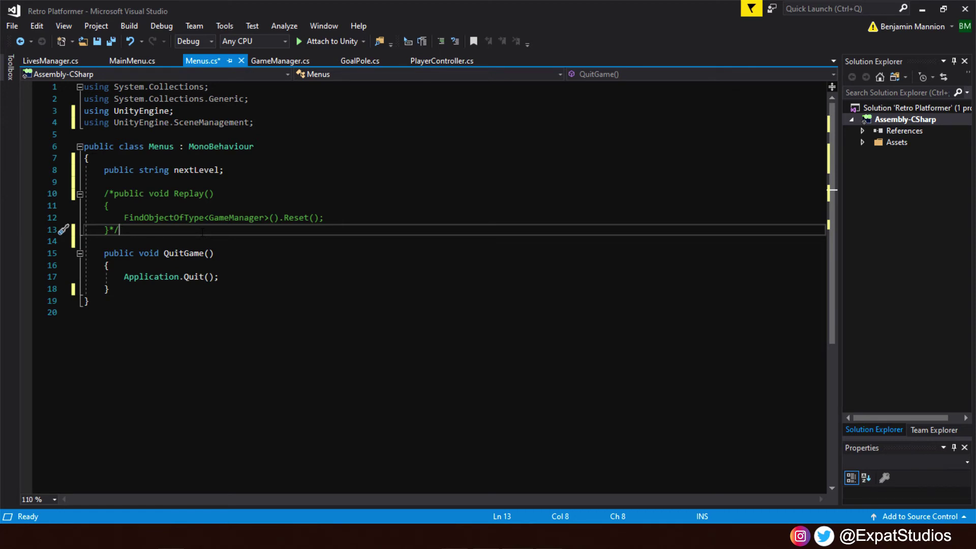
- Add a NextLevel() method calling SceneManager.LoadScene(nextLevel); after QuitGame() and save Menus.cs
left_click(120, 289)
key("Return")
key("Return")
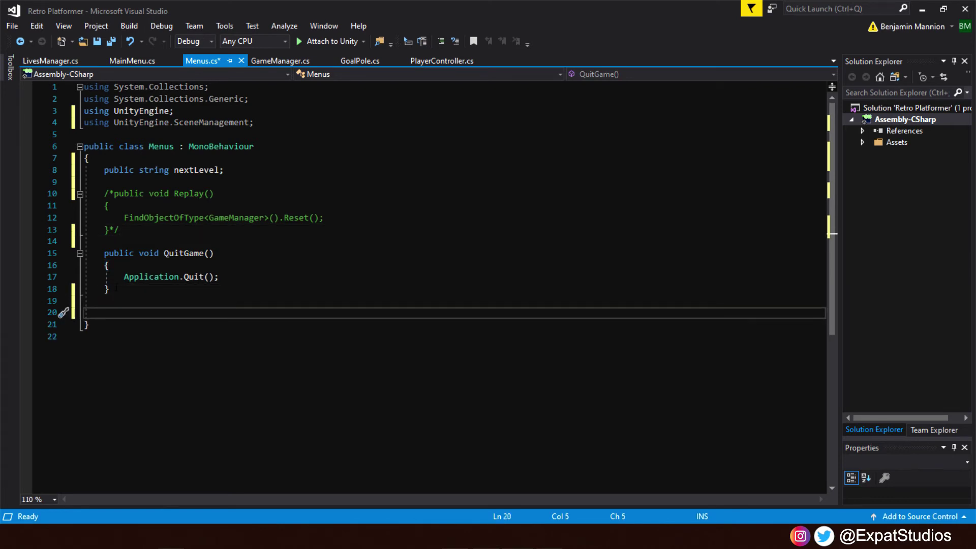
type("public void NextLeve")
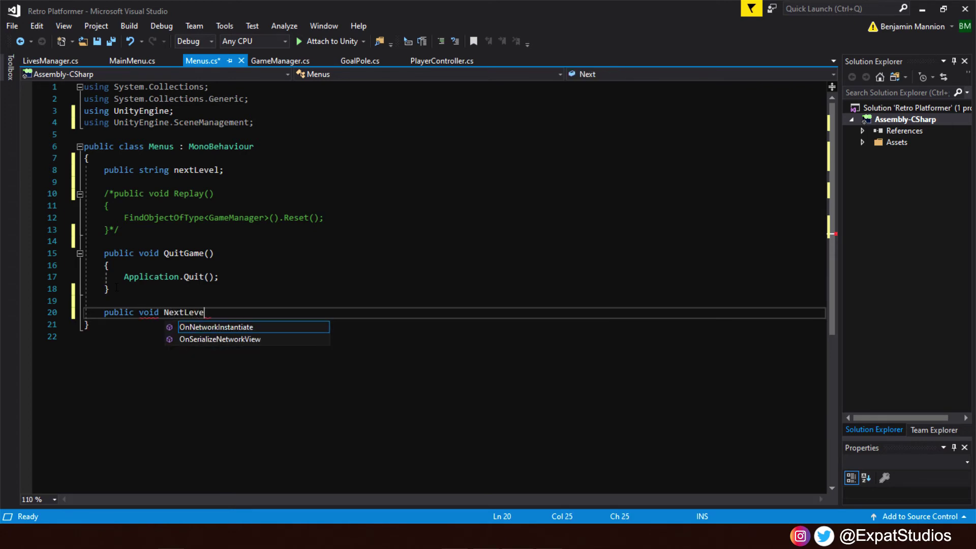
type("l()")
key("Return")
type("{")
key("Return")
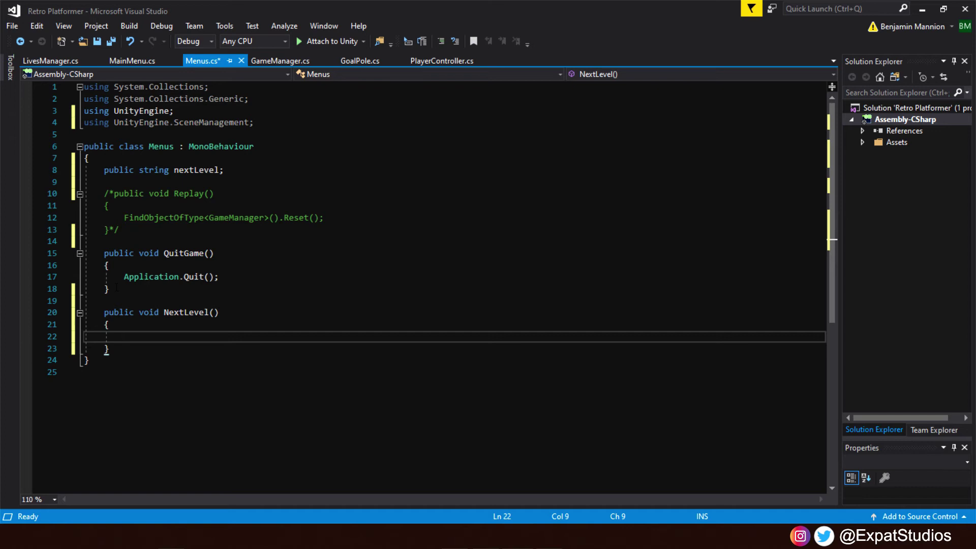
type("SceneManager")
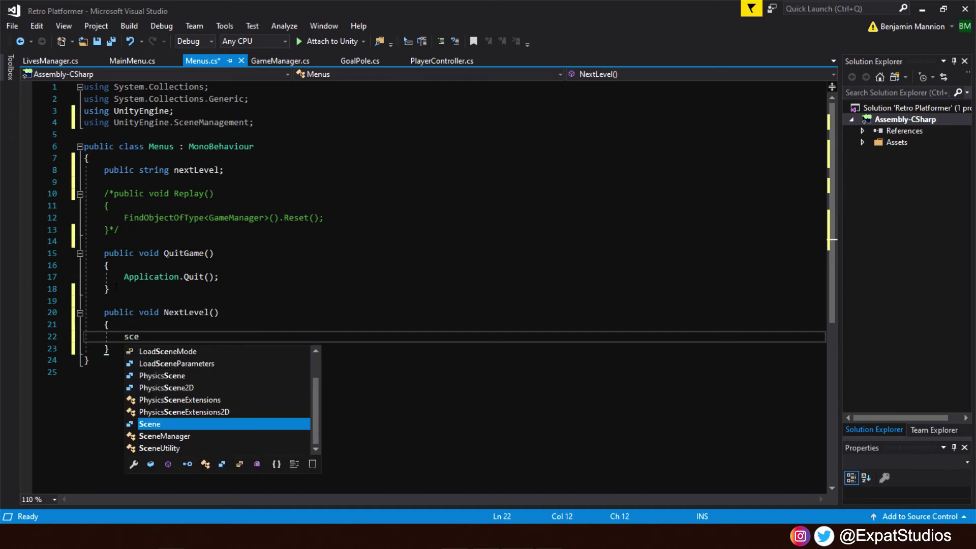
type(".LoadScene")
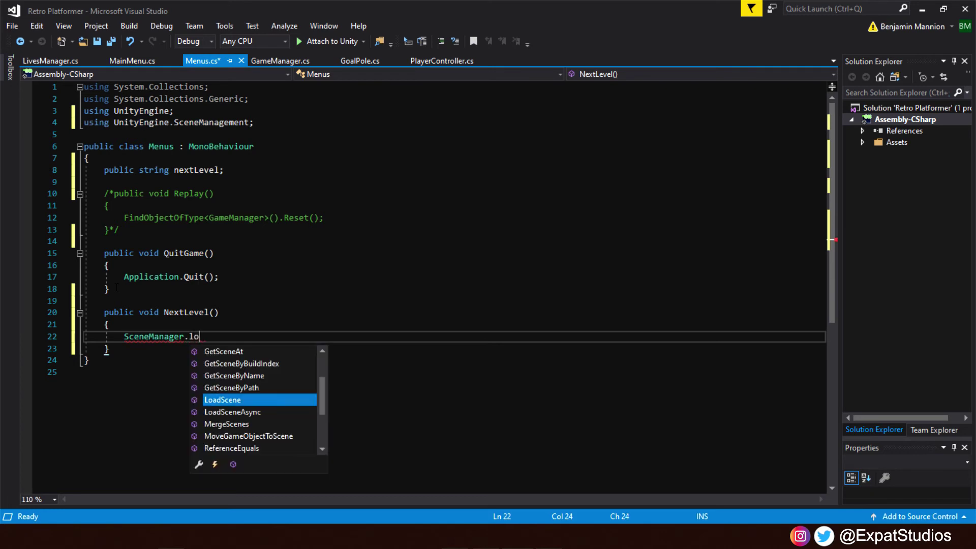
type("(")
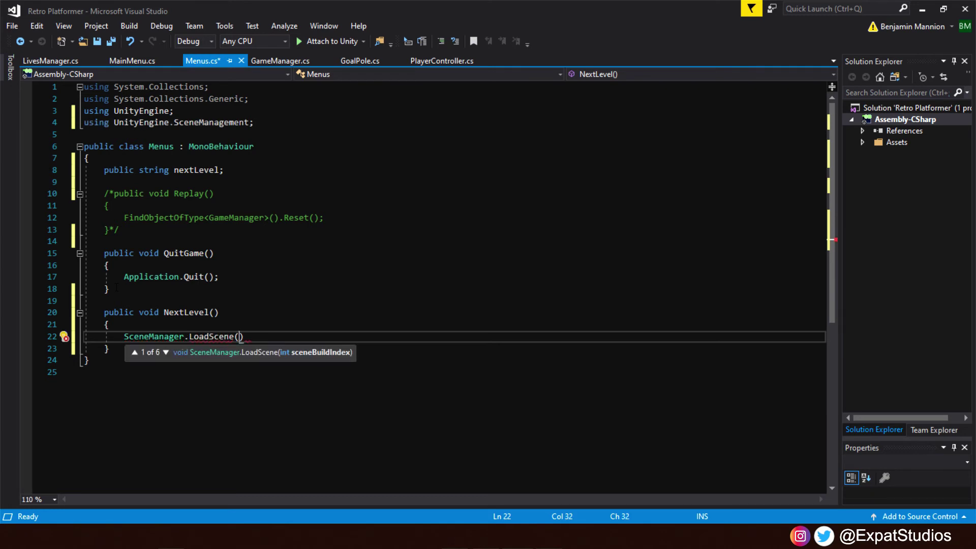
type("nextLevel")
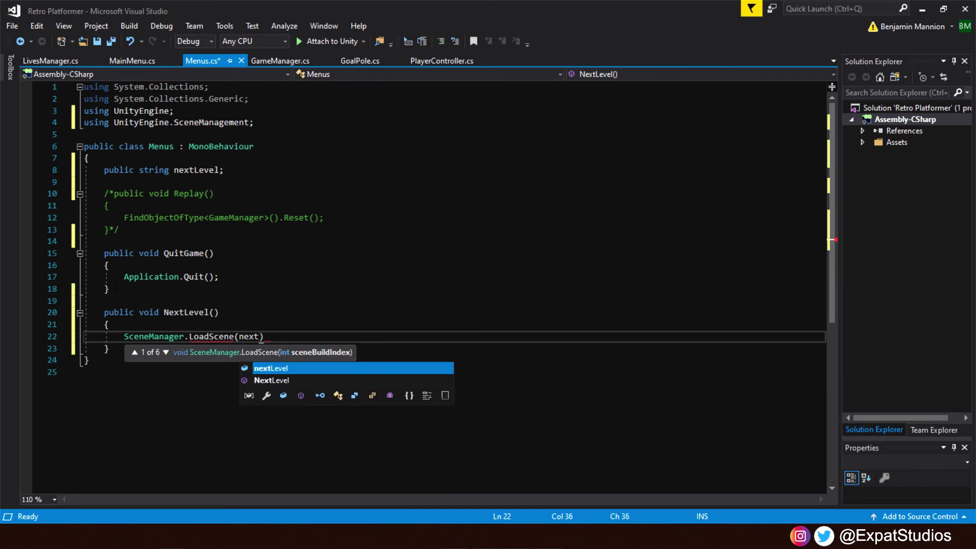
type(");")
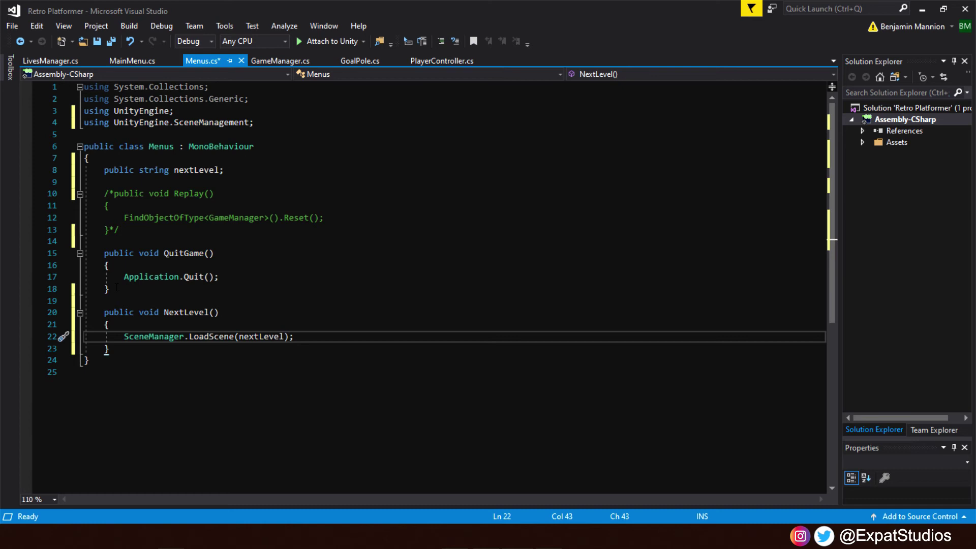
key("ctrl+s")
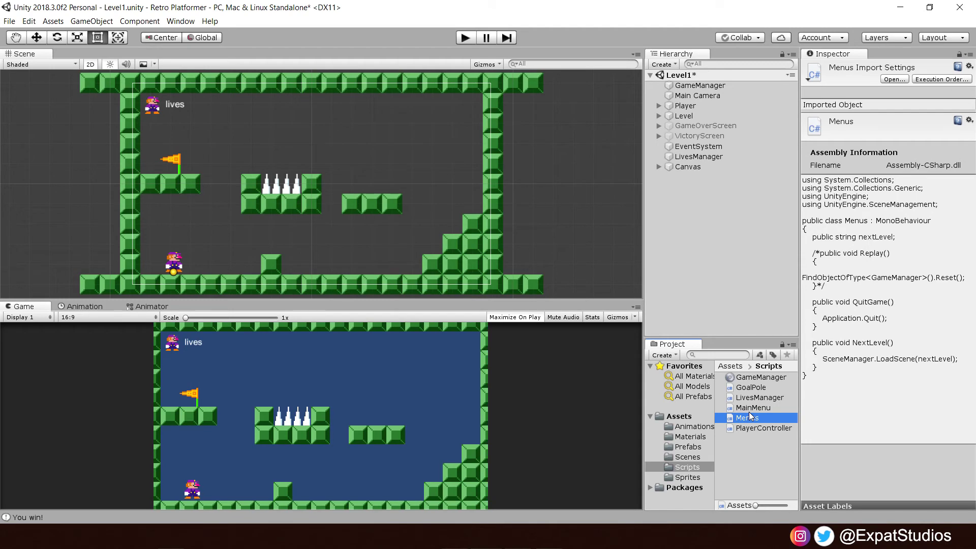
- Enable VictoryScreen and rename its Replay button to NextLevel in the Hierarchy
left_click(700, 135)
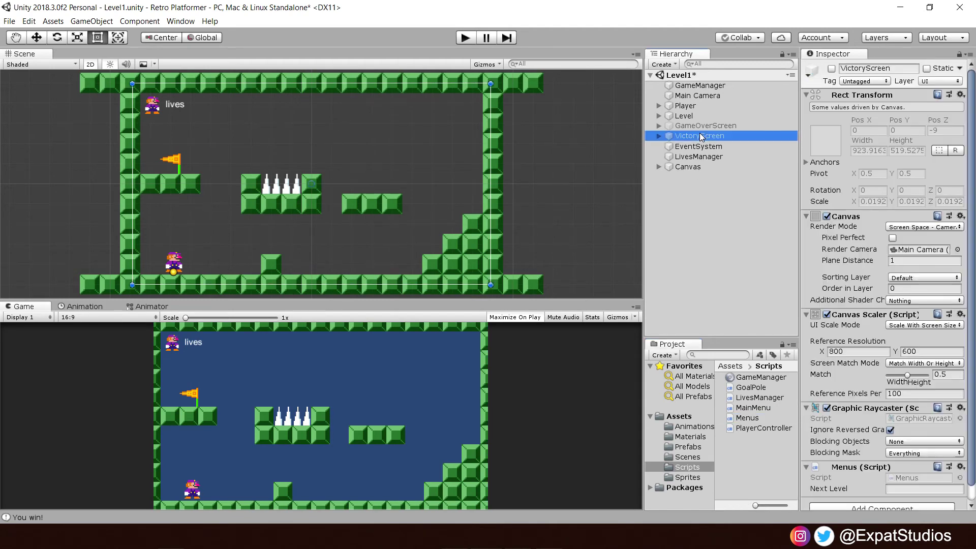
left_click(832, 68)
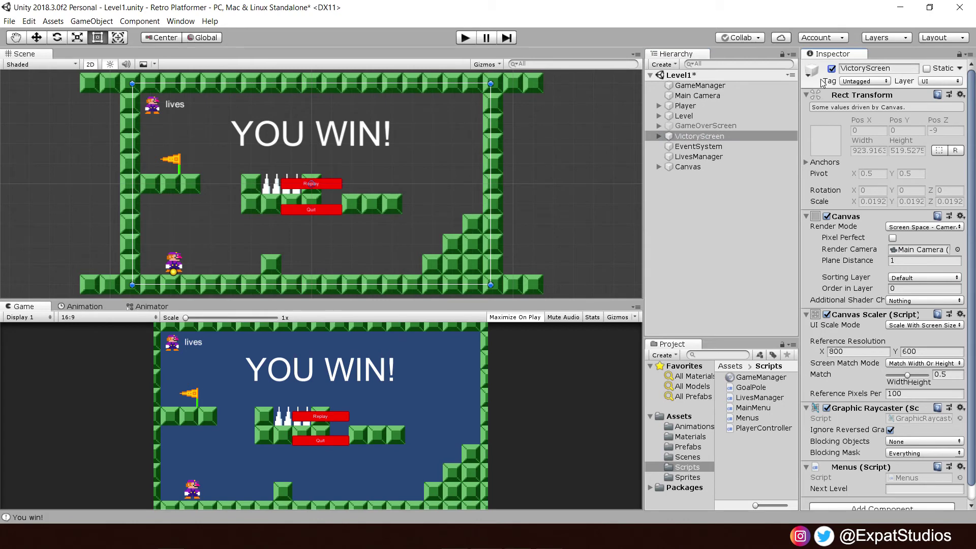
left_click(659, 136)
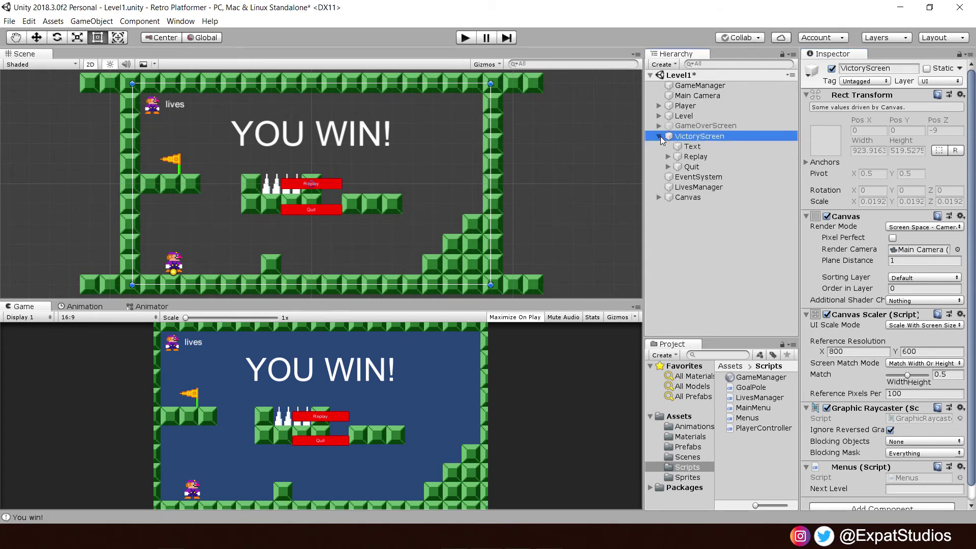
left_click(695, 157)
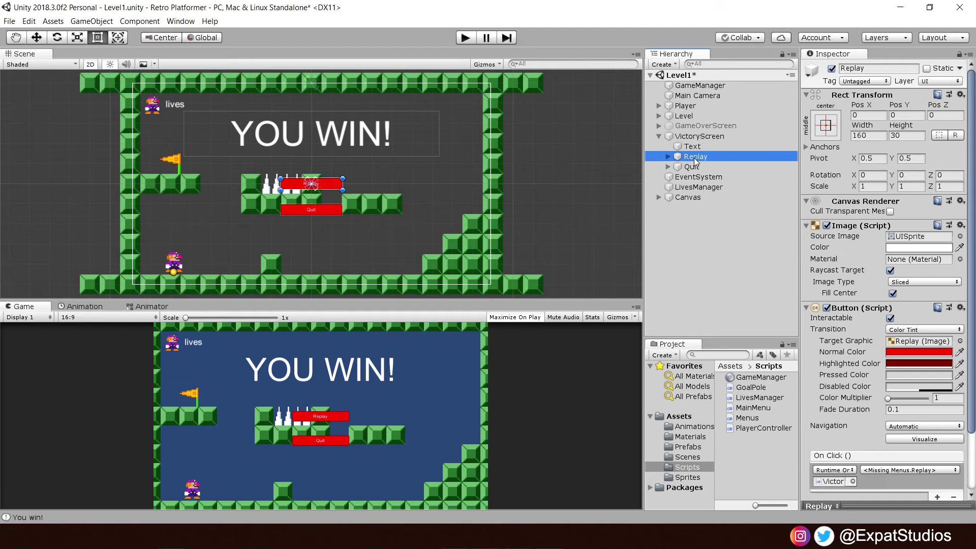
left_click(696, 158)
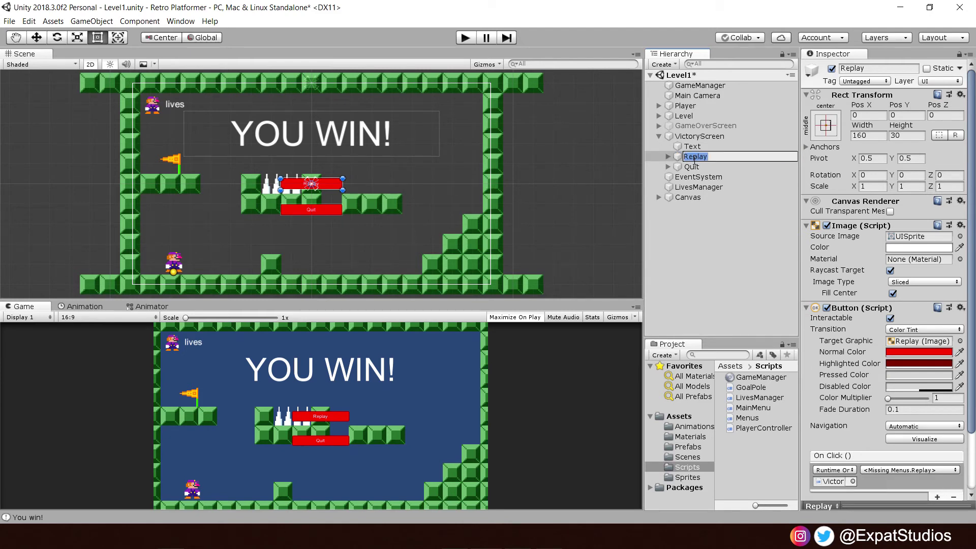
type("NextLevel")
key("Return")
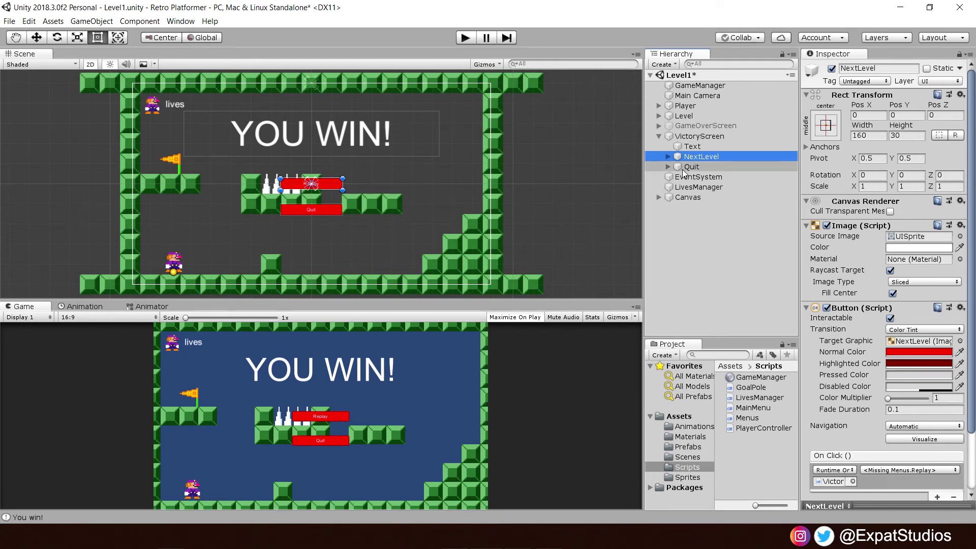
- Change the NextLevel button's Text label to 'Next Level' in the Inspector
left_click(668, 157)
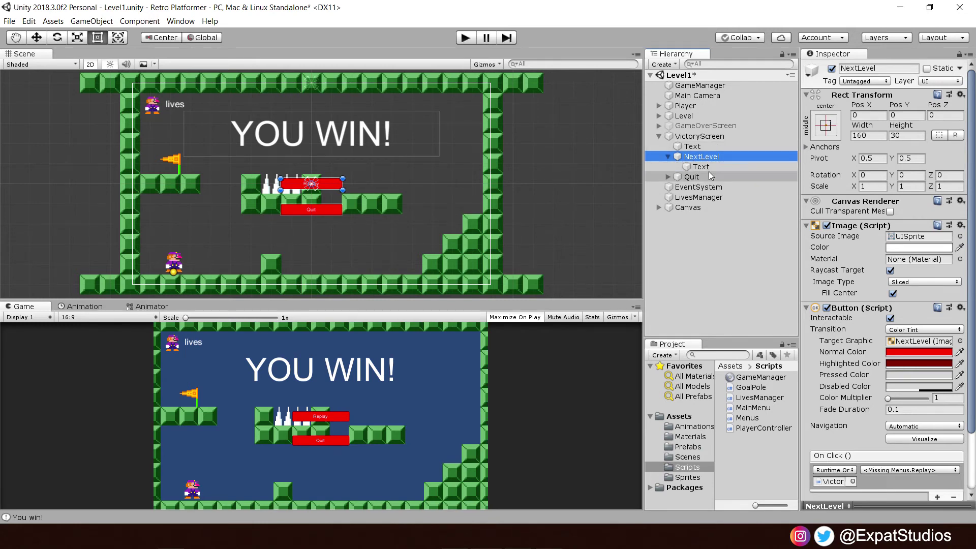
left_click(707, 167)
left_click(847, 251)
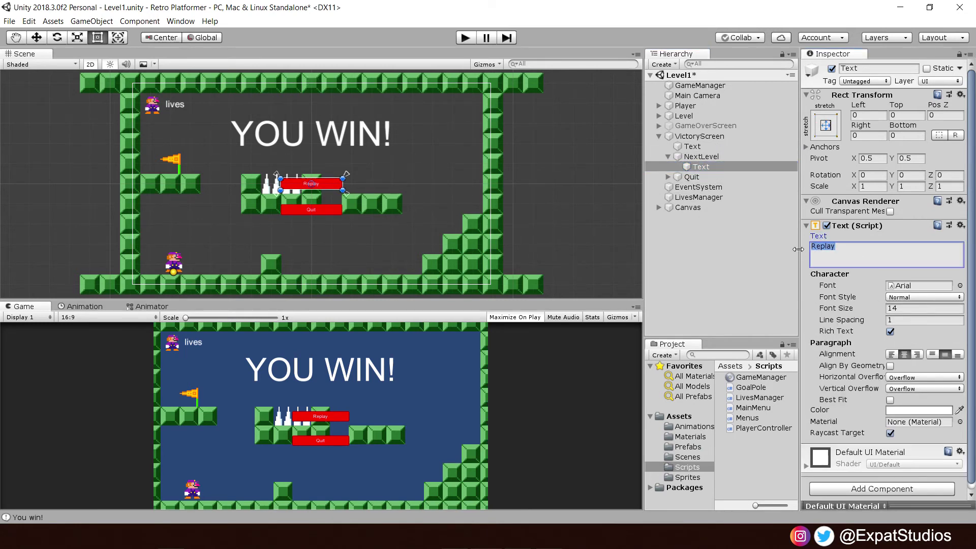
type("Next Level")
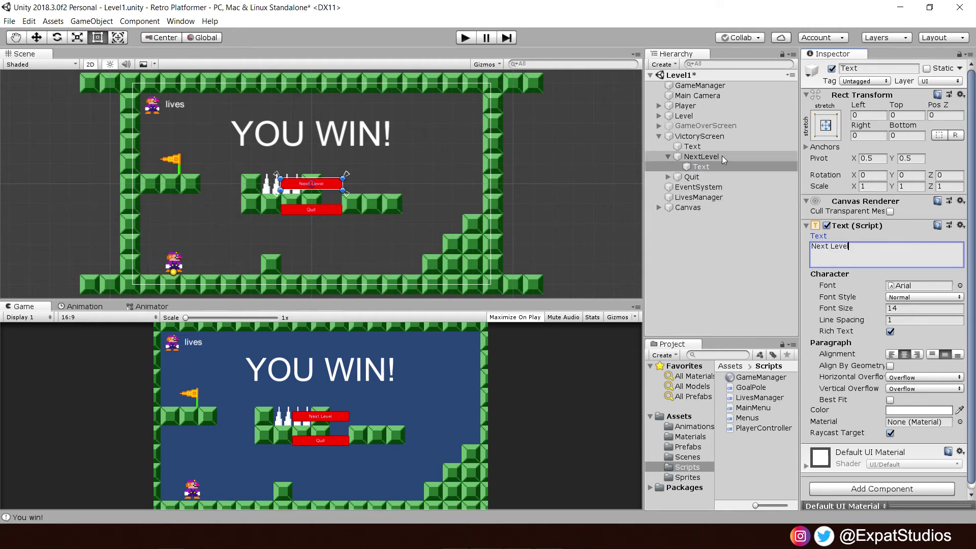
- Set the NextLevel button's On Click function to Menus.NextLevel()
left_click(704, 157)
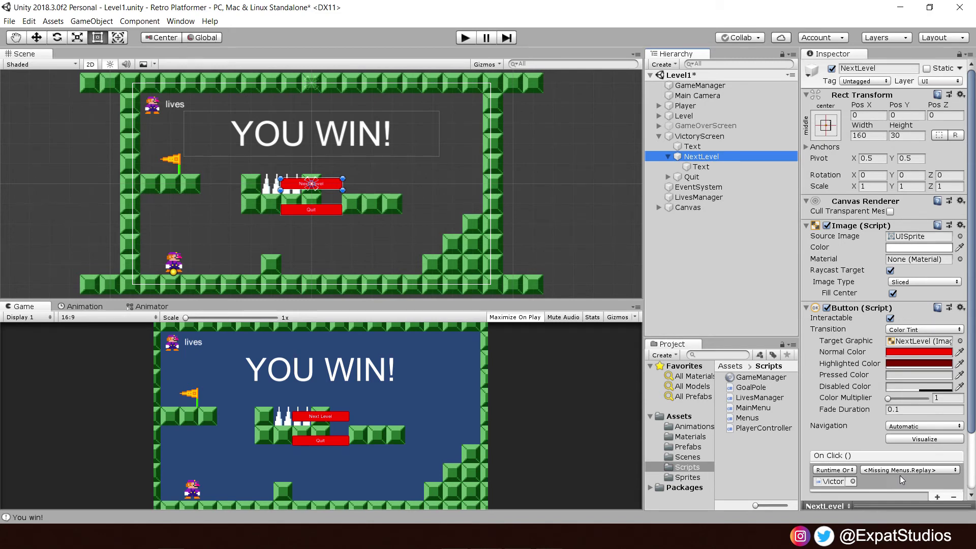
left_click(934, 470)
mouse_move(905, 468)
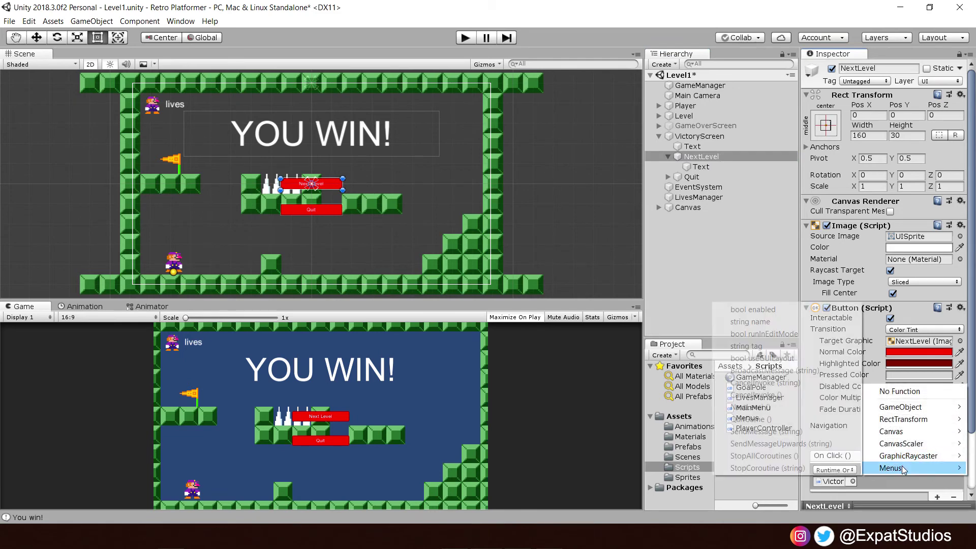
left_click(757, 410)
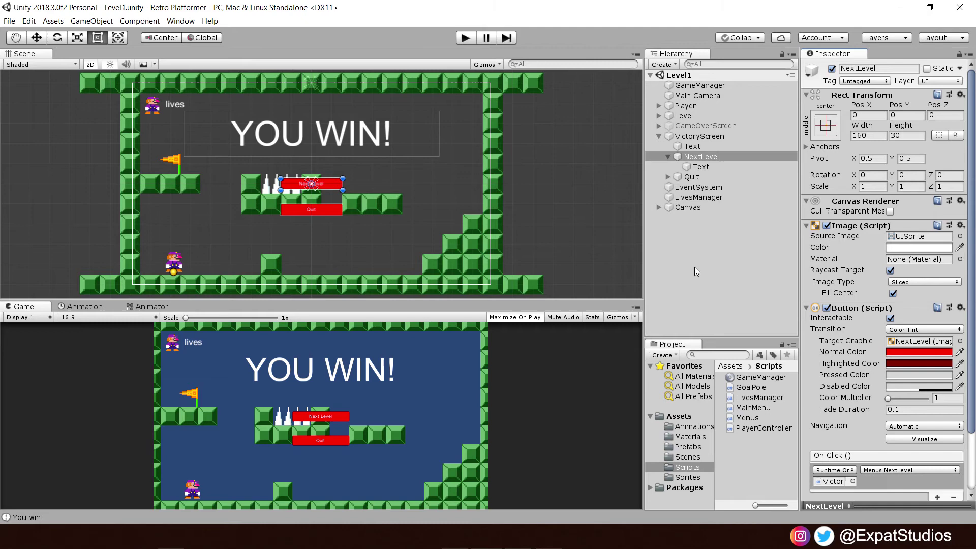
- Set VictoryScreen's Menus Next Level field to Level2 and deactivate VictoryScreen
left_click(707, 138)
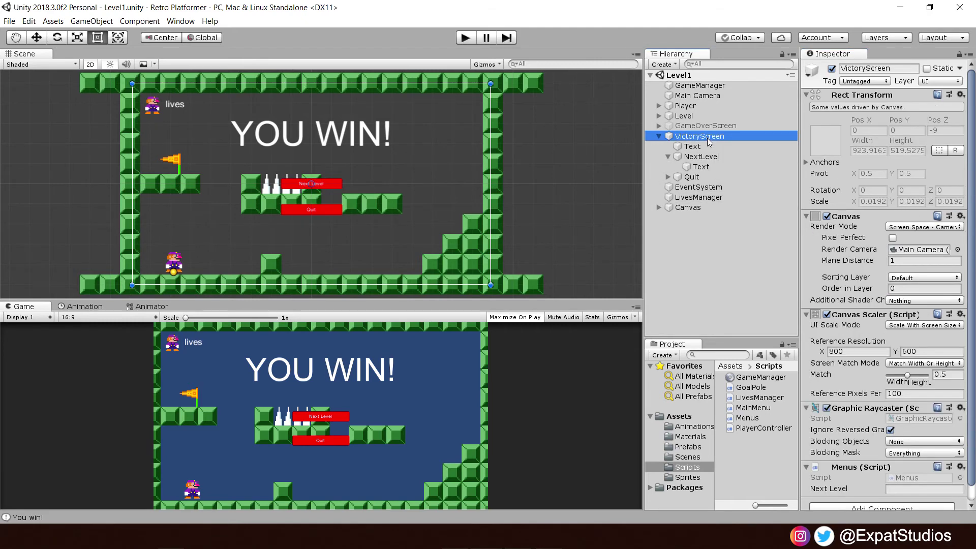
scroll(814, 460, "down", 1)
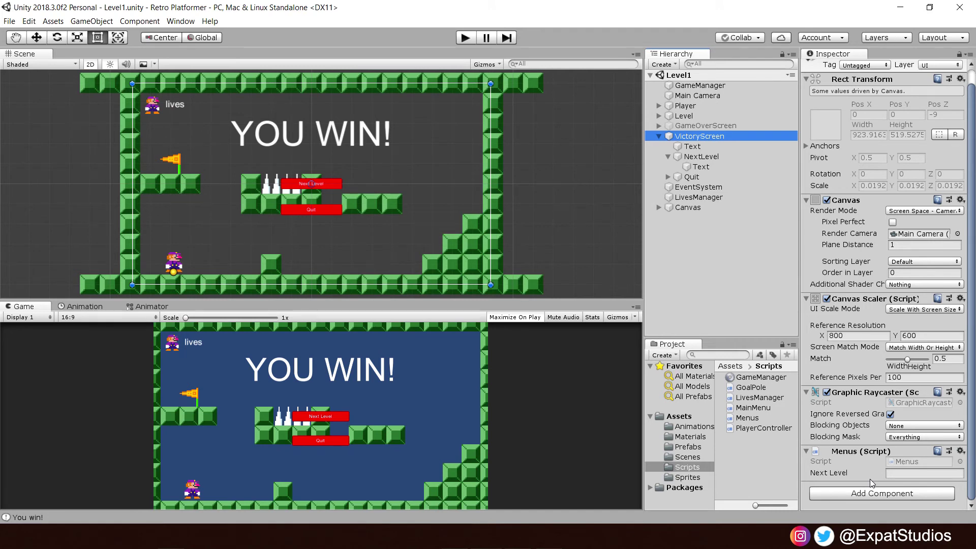
left_click(928, 474)
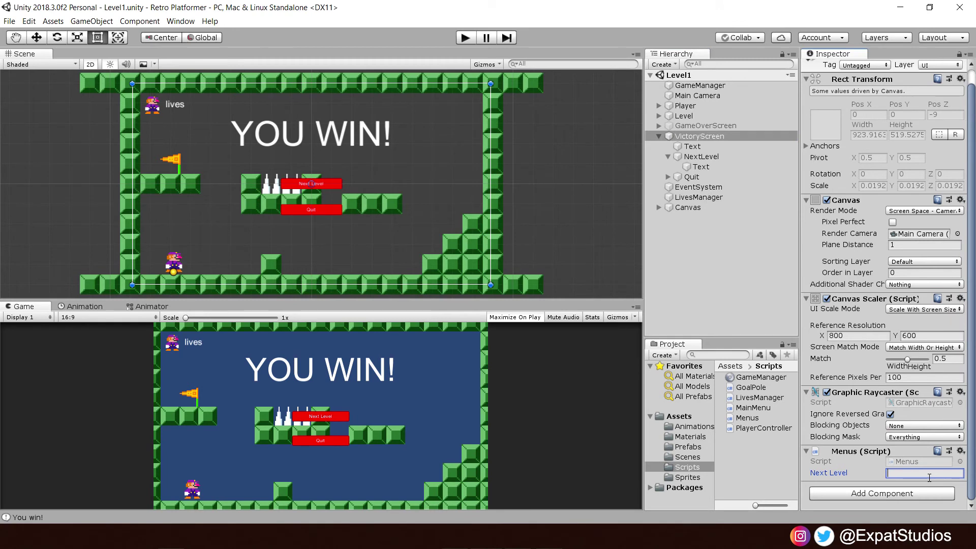
type("Level2")
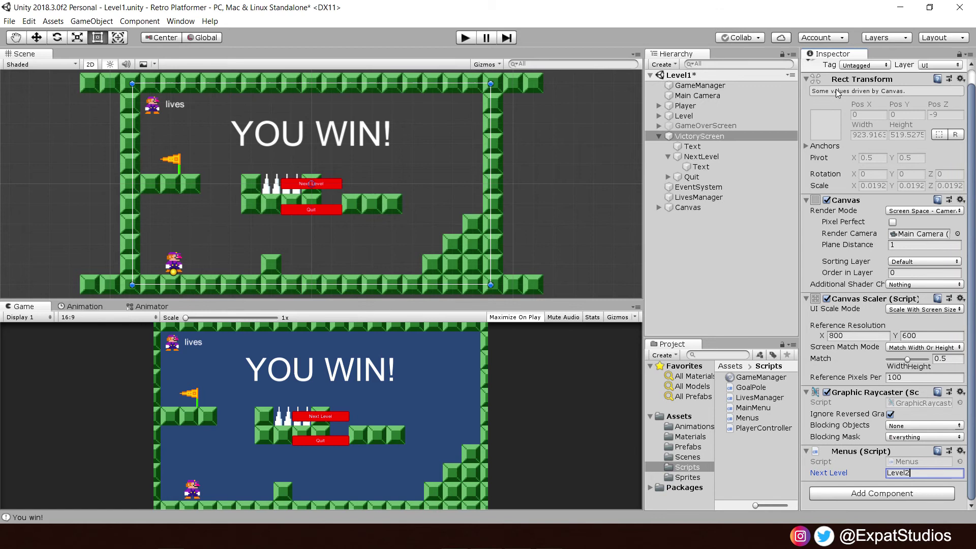
left_click(718, 141)
scroll(808, 131, "up", 1)
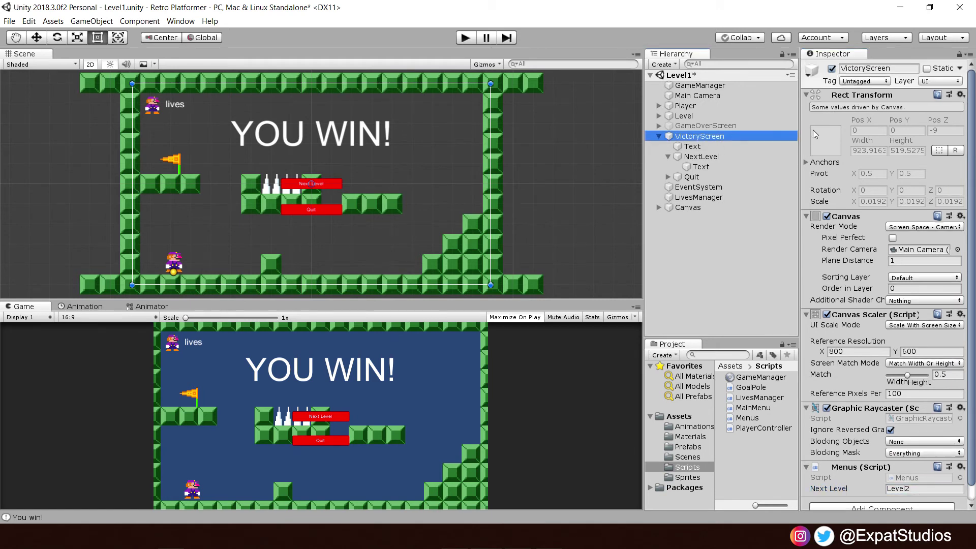
left_click(832, 68)
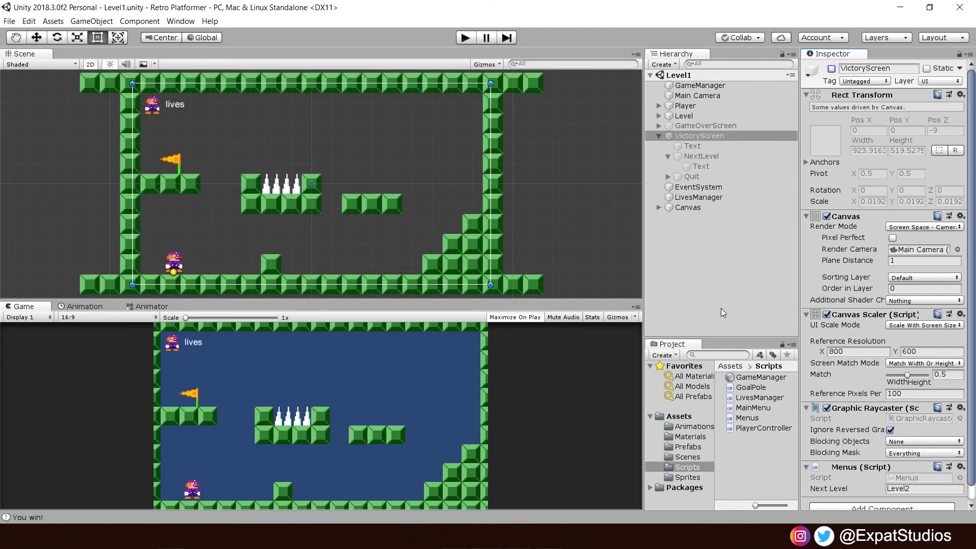
- Play Level1, jumping over the block and up the platforms to reach the flag
left_click(466, 38)
key("Right")
key("space")
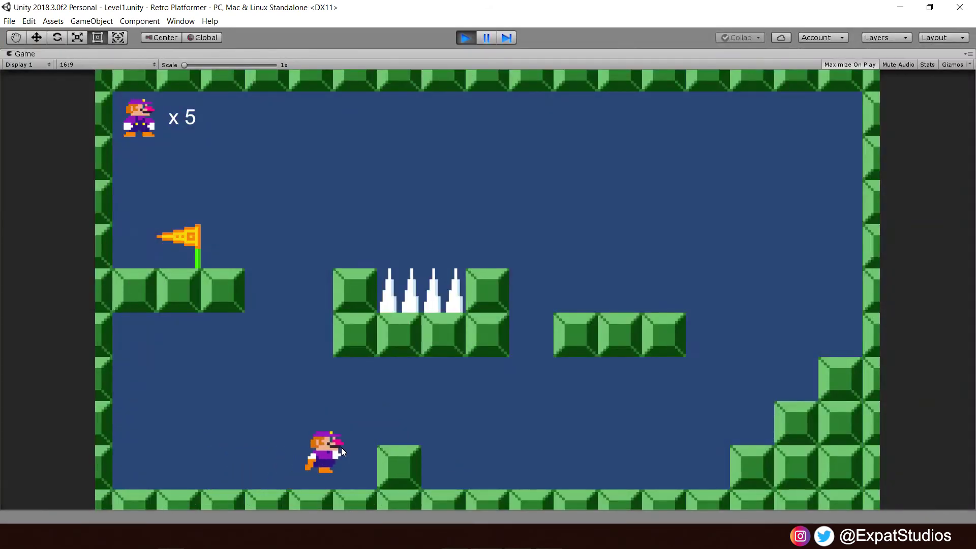
key("Right")
key("space")
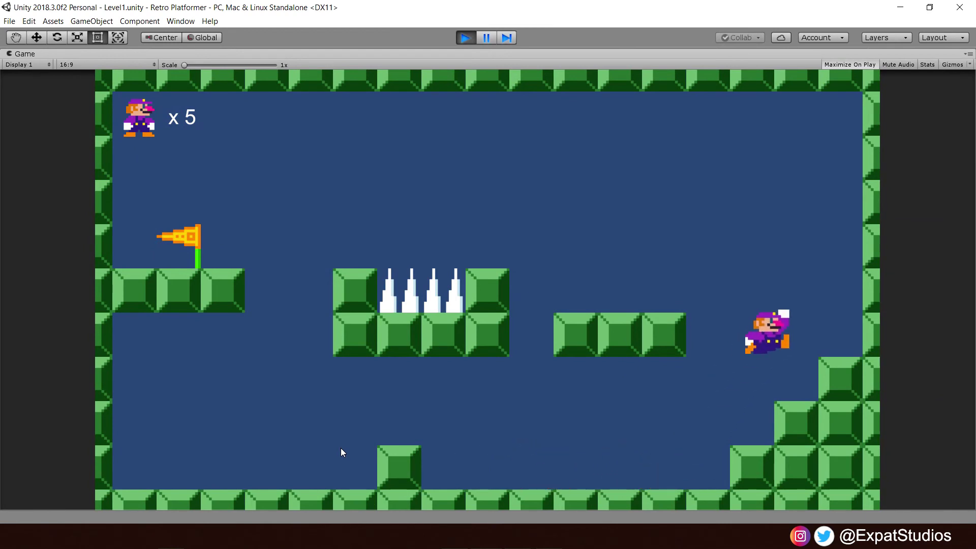
key("Left")
key("space")
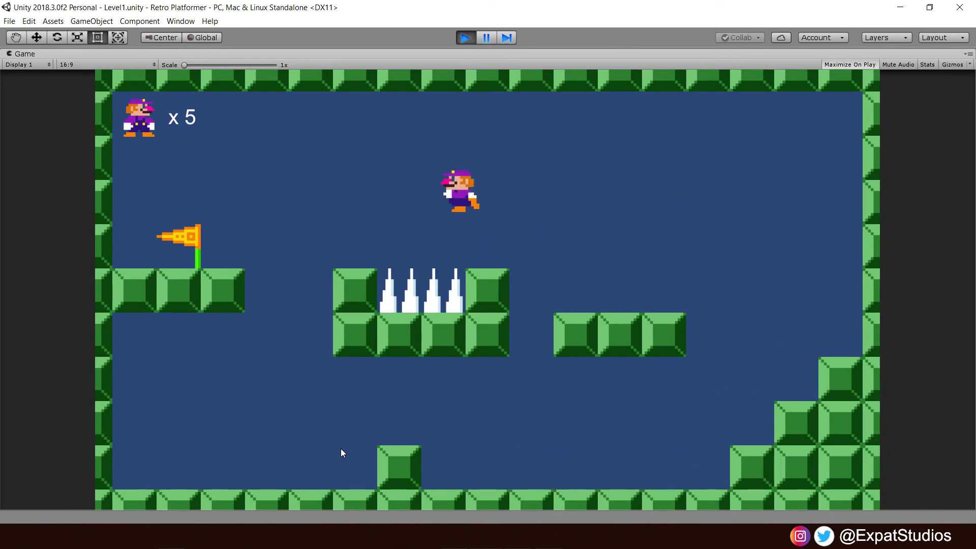
key("space")
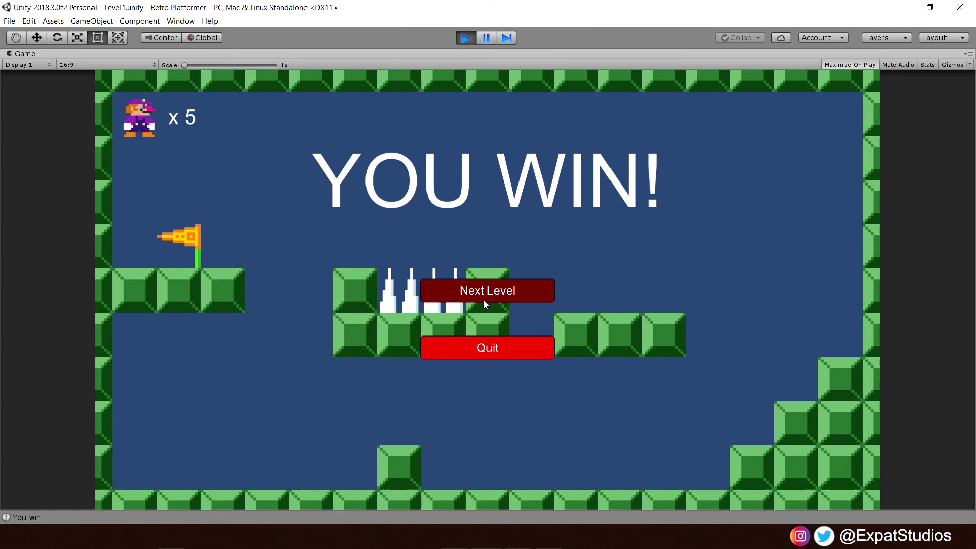
- Choose Next Level on the YOU WIN screen and test jumping in the loaded Level2
left_click(483, 296)
key("space")
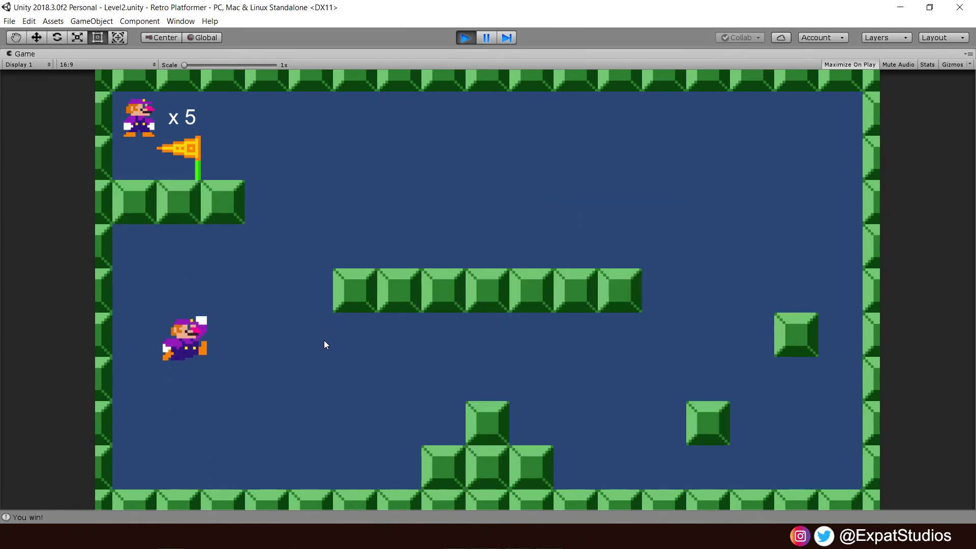
key("space")
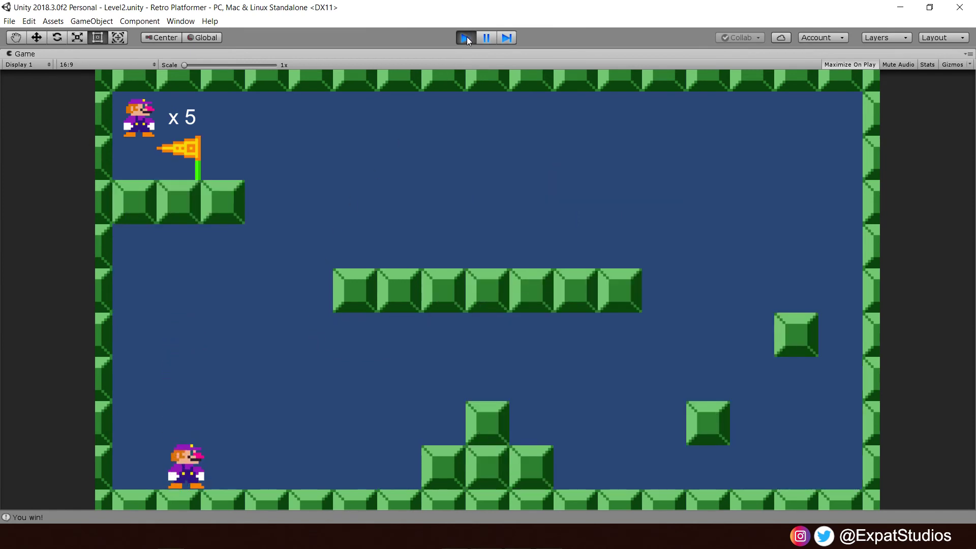
- Stop play mode and open the Level2 scene, answering the unsaved-changes prompt
left_click(465, 38)
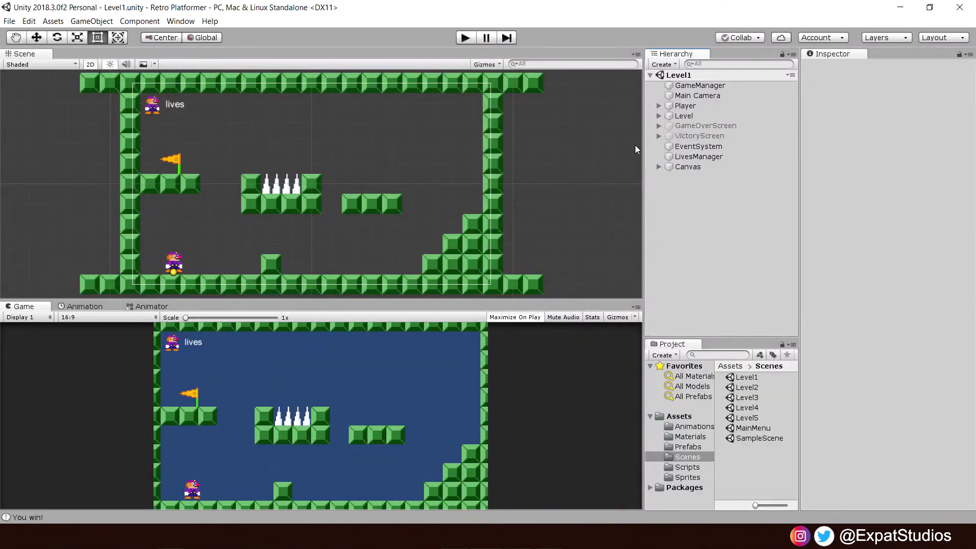
left_click(698, 136)
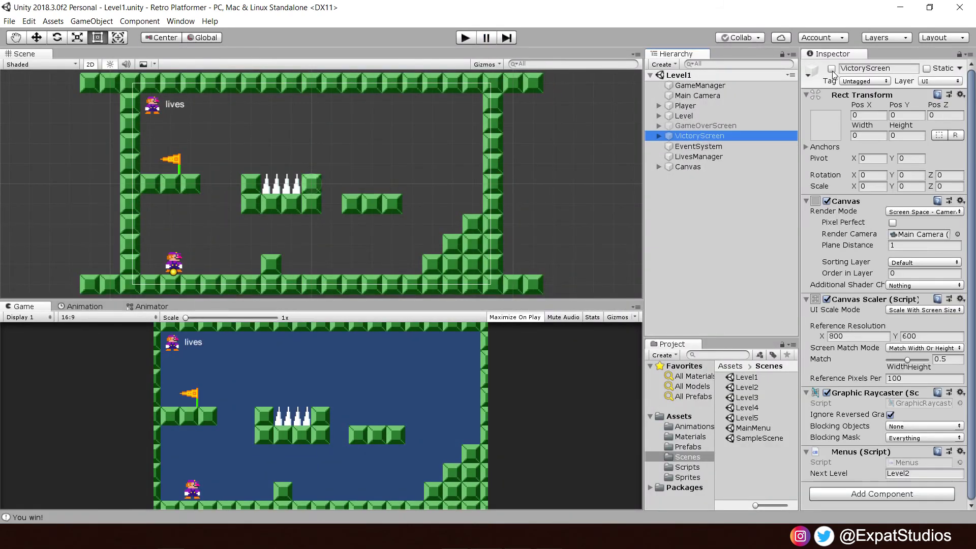
left_click(831, 69)
left_click(660, 137)
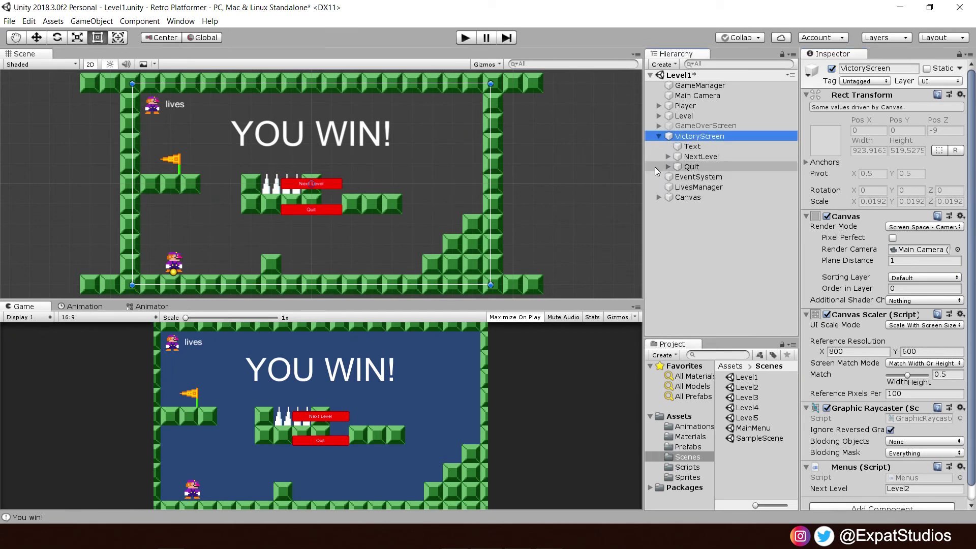
left_click(694, 158)
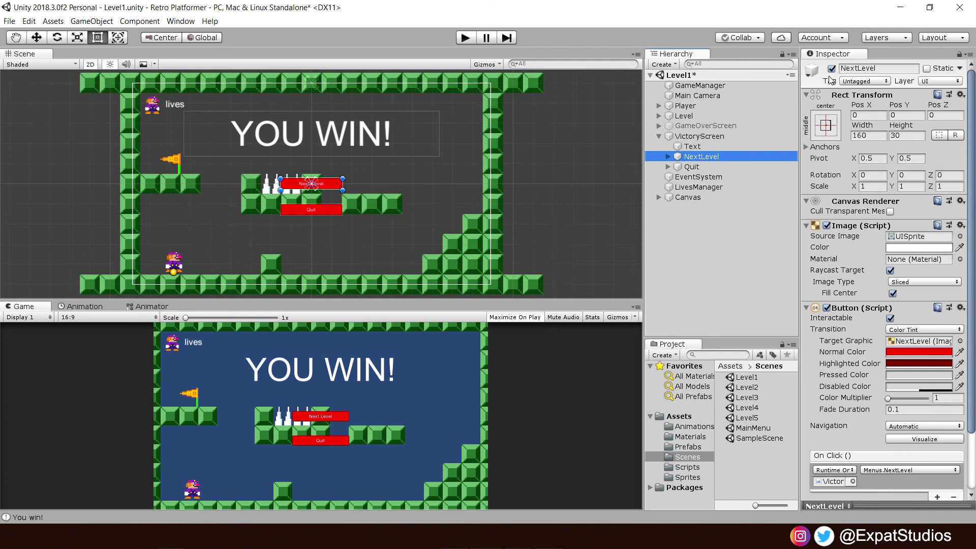
double_click(746, 388)
left_click(536, 293)
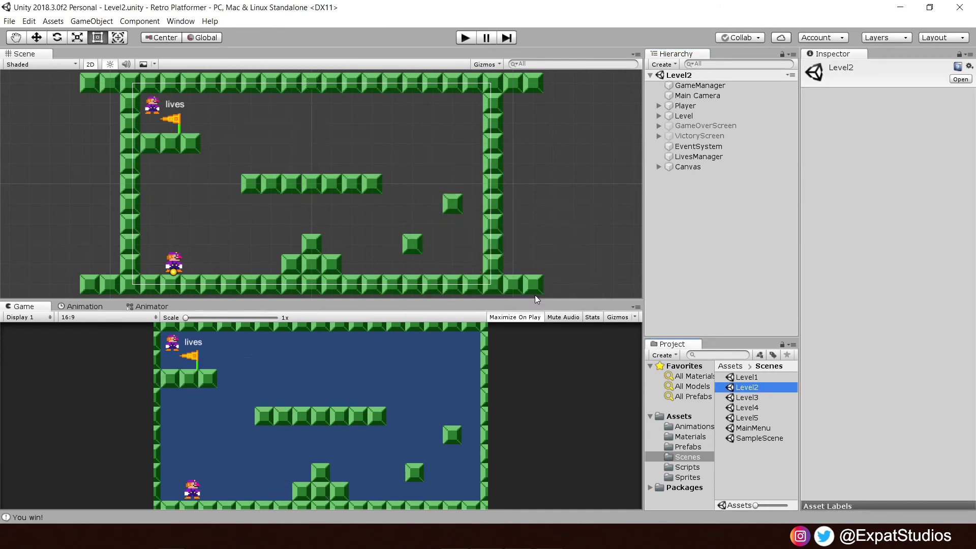
- Make Level2's VictoryScreen visible and delete its Replay button
left_click(692, 136)
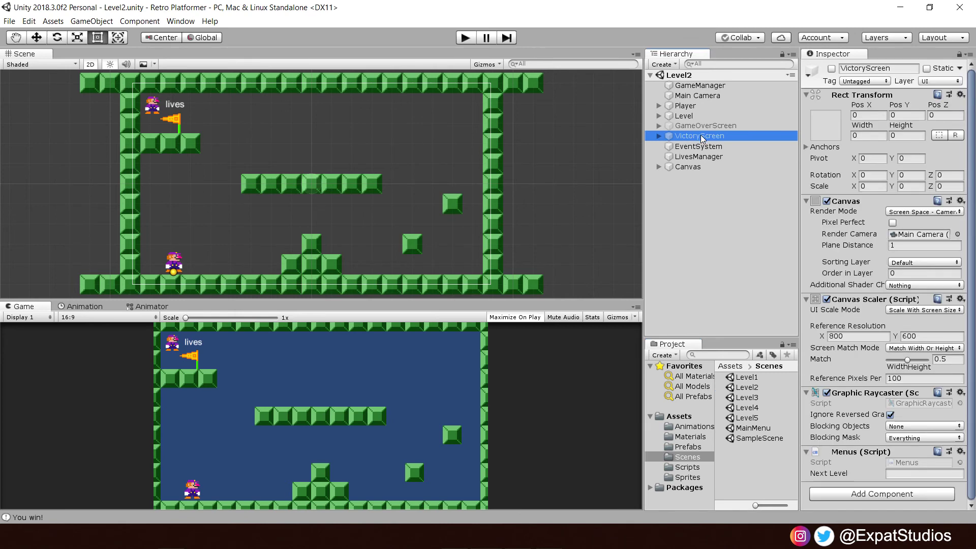
left_click(832, 68)
left_click(659, 137)
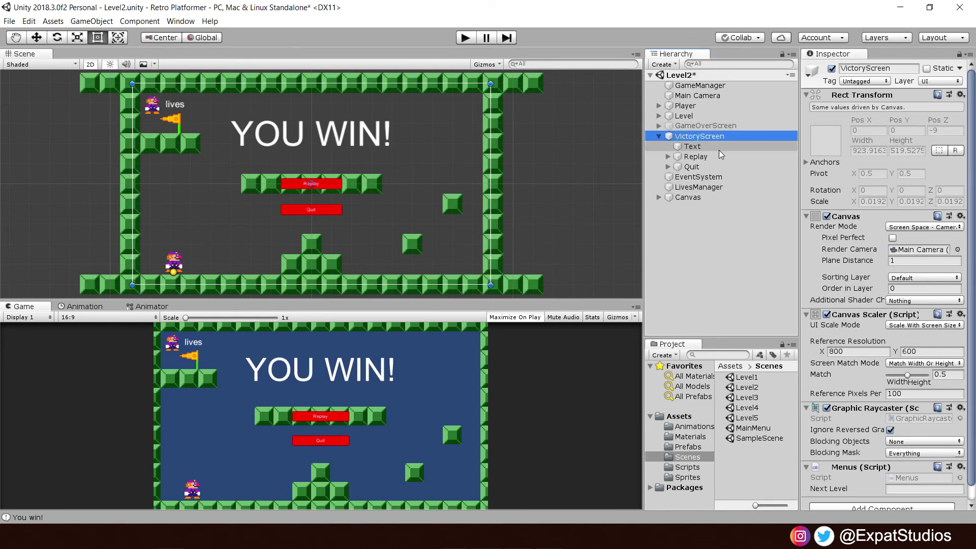
left_click(722, 149)
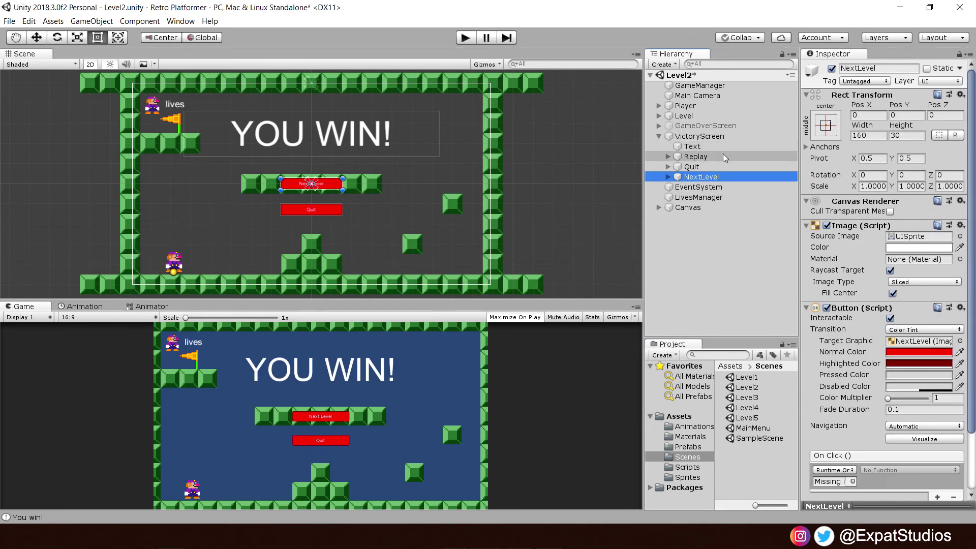
left_click(700, 157)
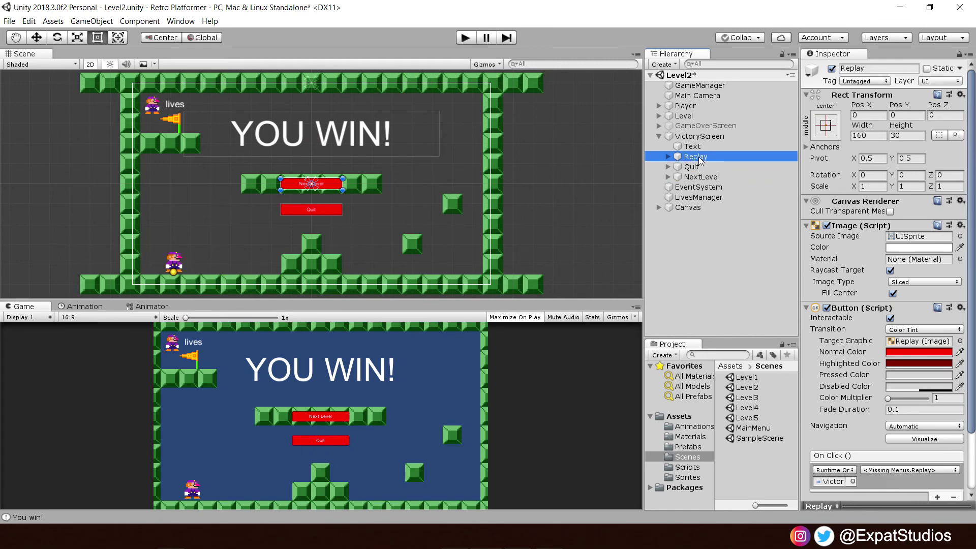
key("Delete")
- Target VictoryScreen in the NextLevel button's On Click and choose Menus.NextLevel
left_click(701, 168)
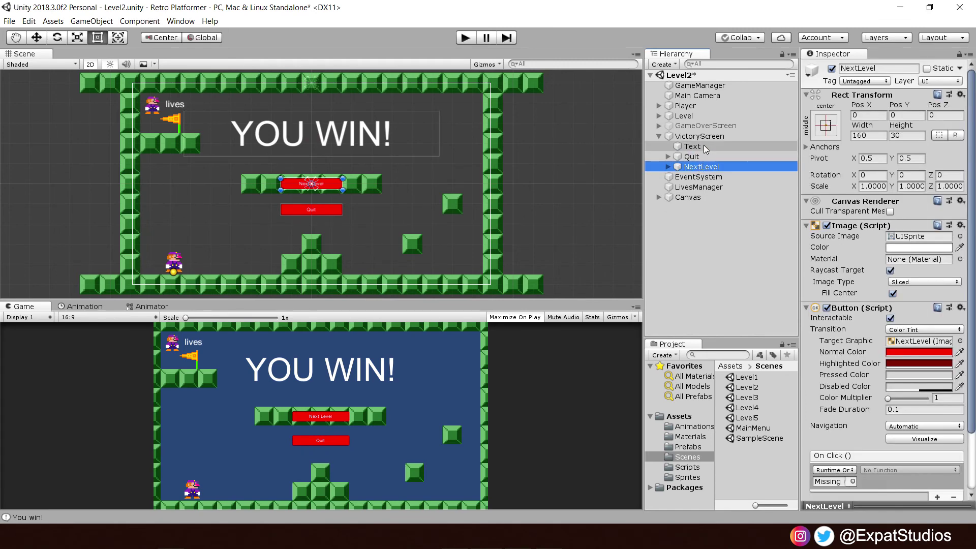
left_click_drag(711, 136, 830, 483)
left_click(912, 470)
mouse_move(903, 470)
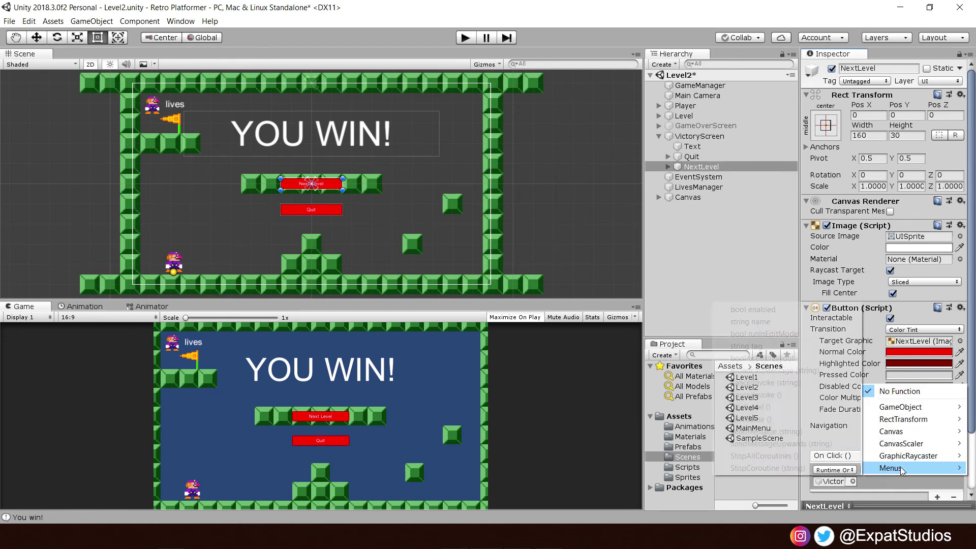
left_click(746, 408)
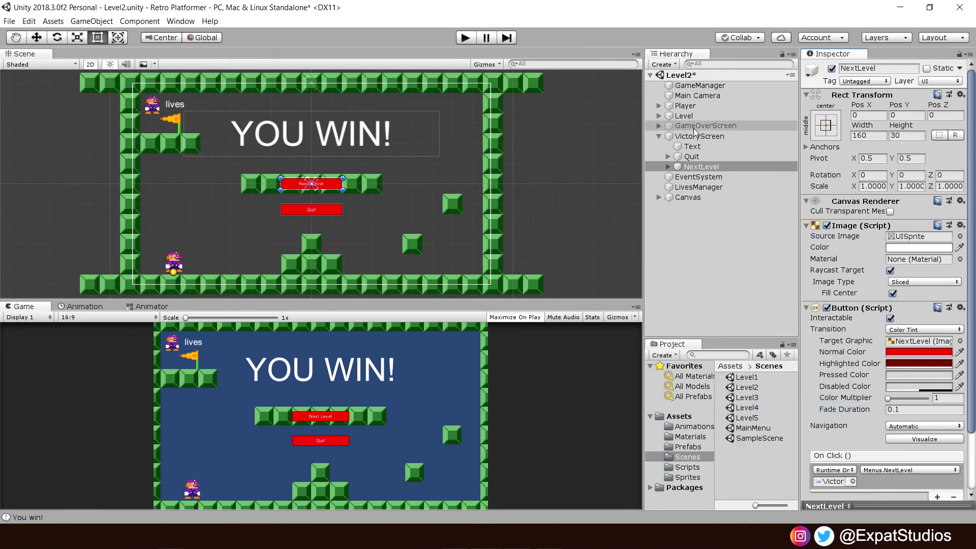
- Set the Menus Next Level field to Level3, hide VictoryScreen, and save Level2
left_click(697, 136)
left_click(896, 490)
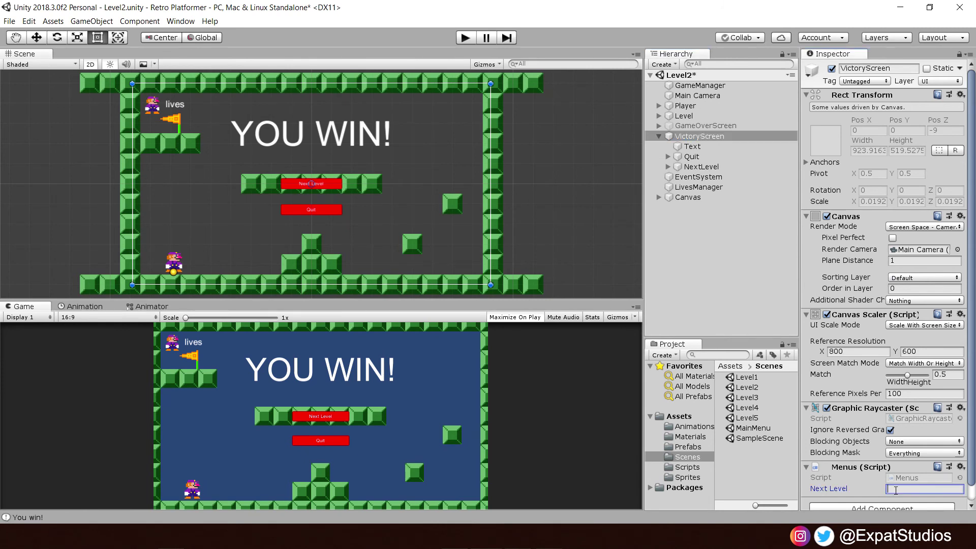
type("Level3")
left_click(832, 68)
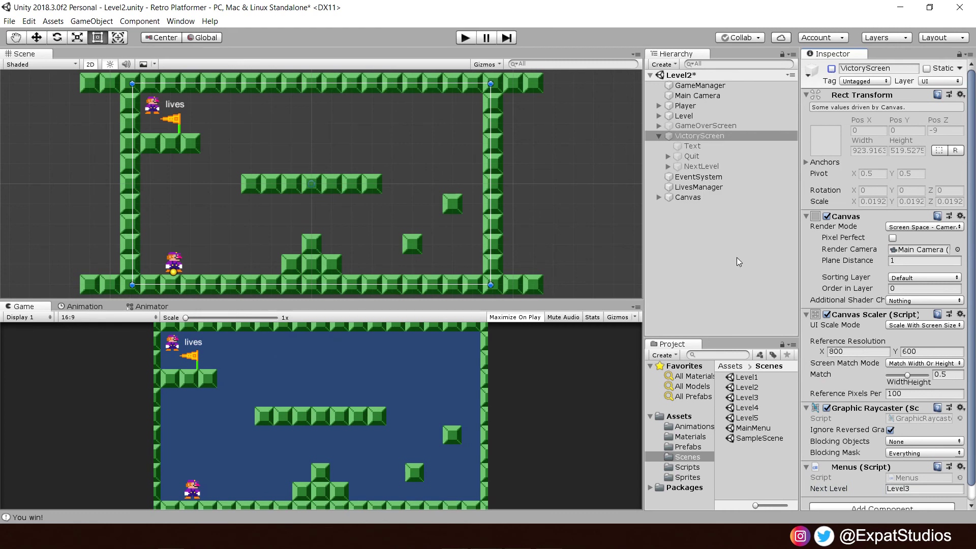
key("ctrl+s")
- Play Level2 to the flag, choose Next Level to load Level3, then stop play mode
left_click(465, 38)
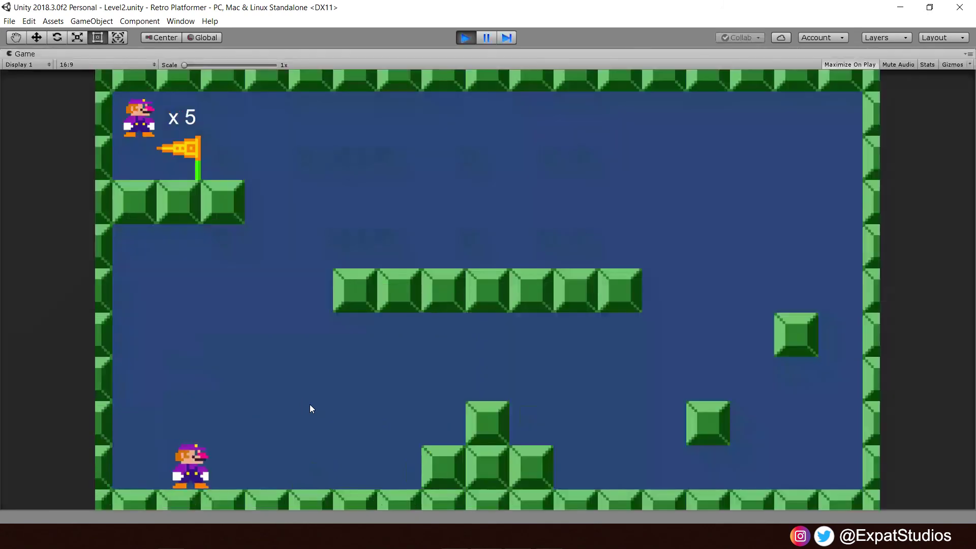
key("Right")
key("space")
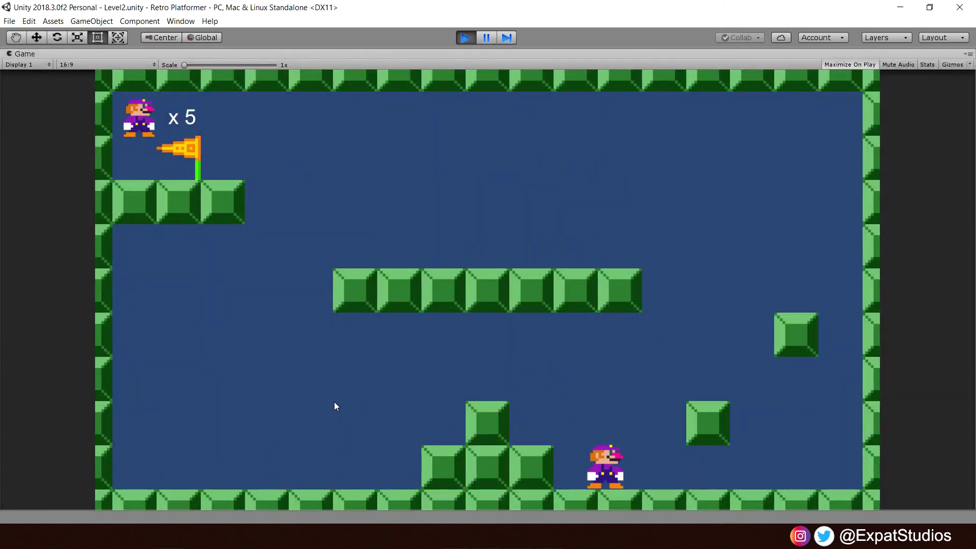
key("space")
key("Left")
key("space")
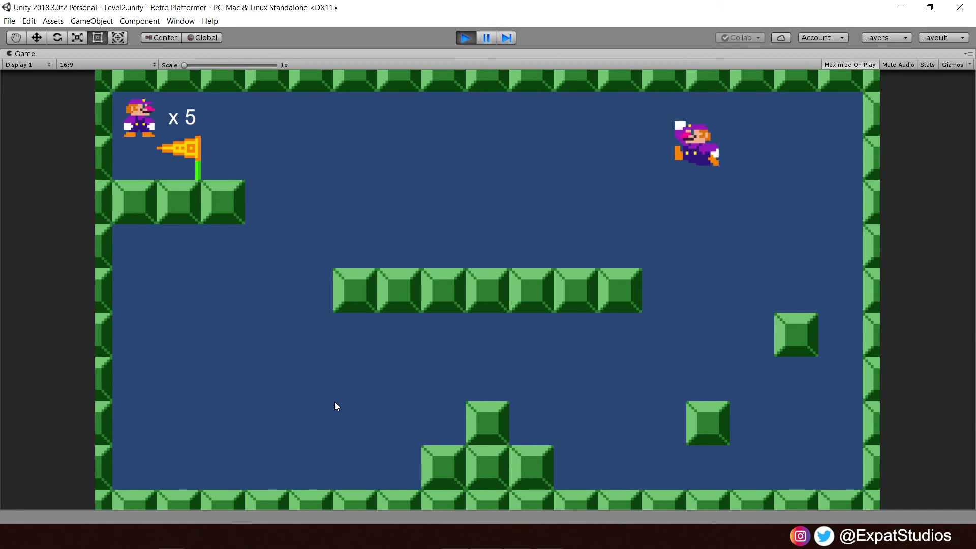
key("space")
key("space")
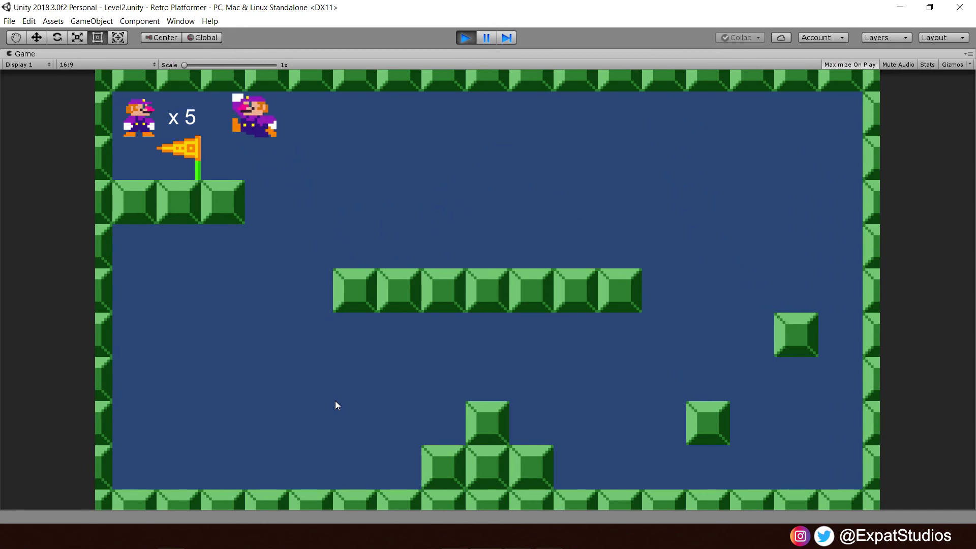
left_click(480, 299)
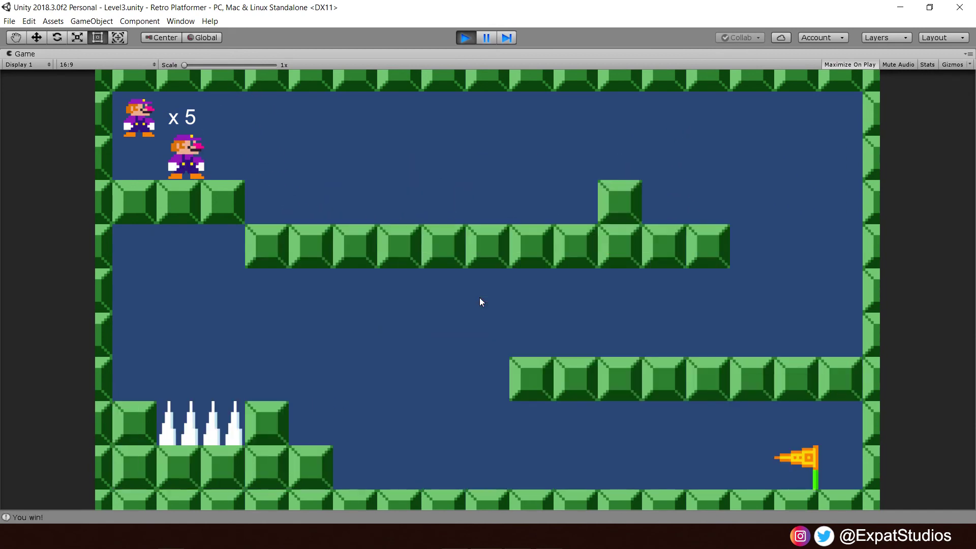
left_click(466, 37)
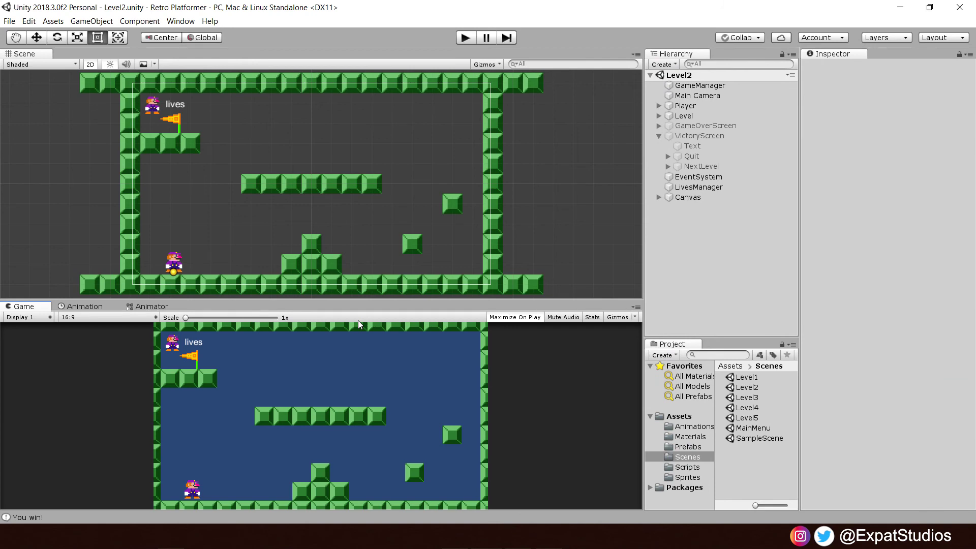
- Play-test from Level1, climb the staircase to the flag, and use Next Level to load Level2
key("ctrl+p")
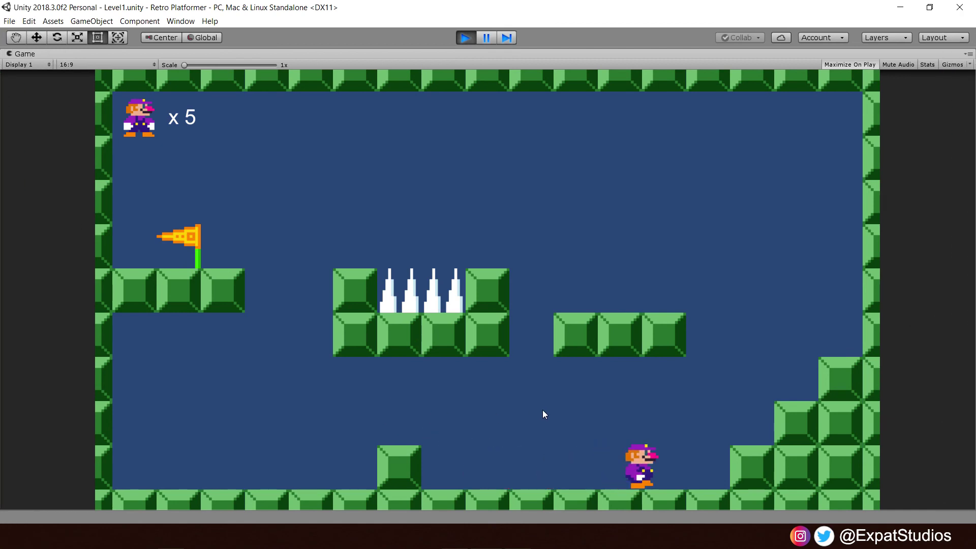
key("Right")
key("space")
key("Left")
key("space")
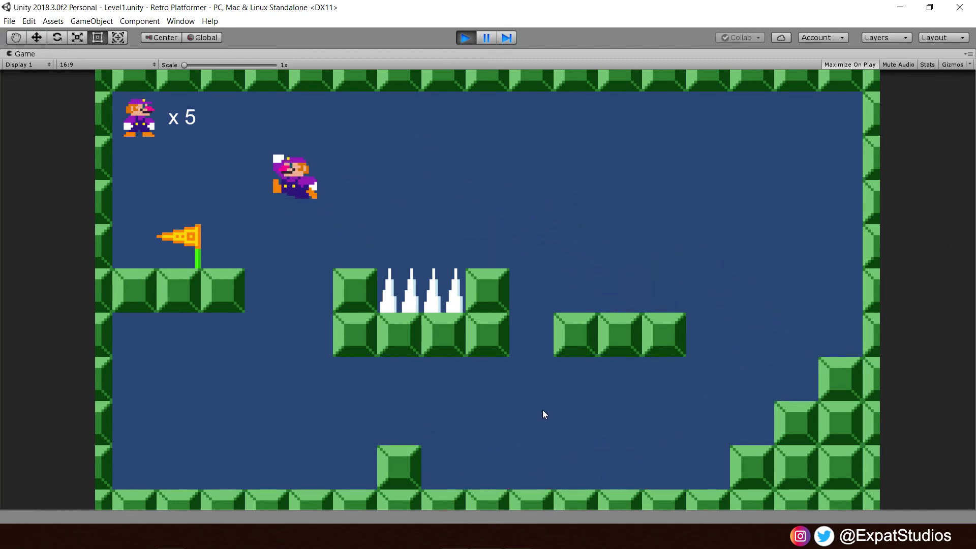
left_click(537, 289)
- Beat Level2 via the right blocks and middle platform, then advance to Level3
key("Right")
key("space")
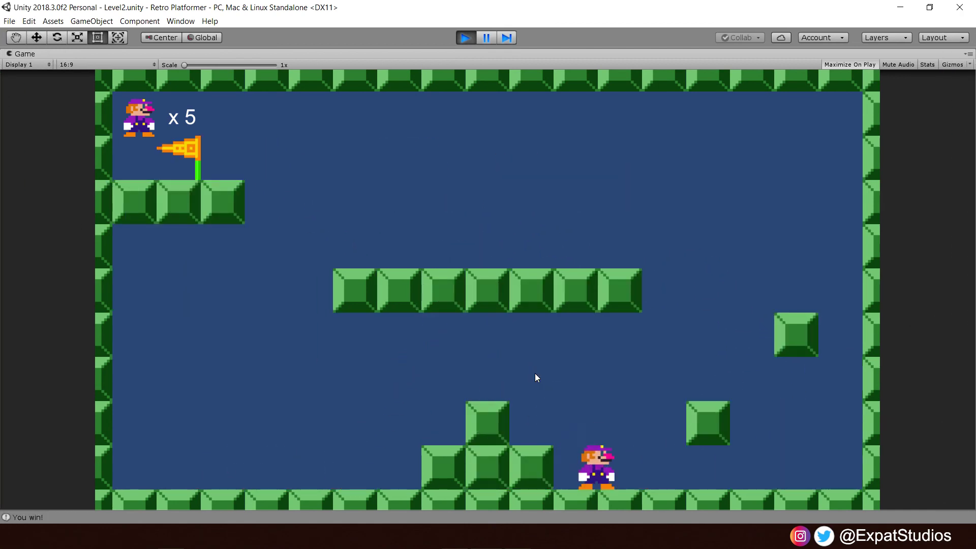
key("Right")
key("space")
key("space")
key("Left")
- Beat Level3 by dropping down and running along the floor to the flag, then load Level4
key("space")
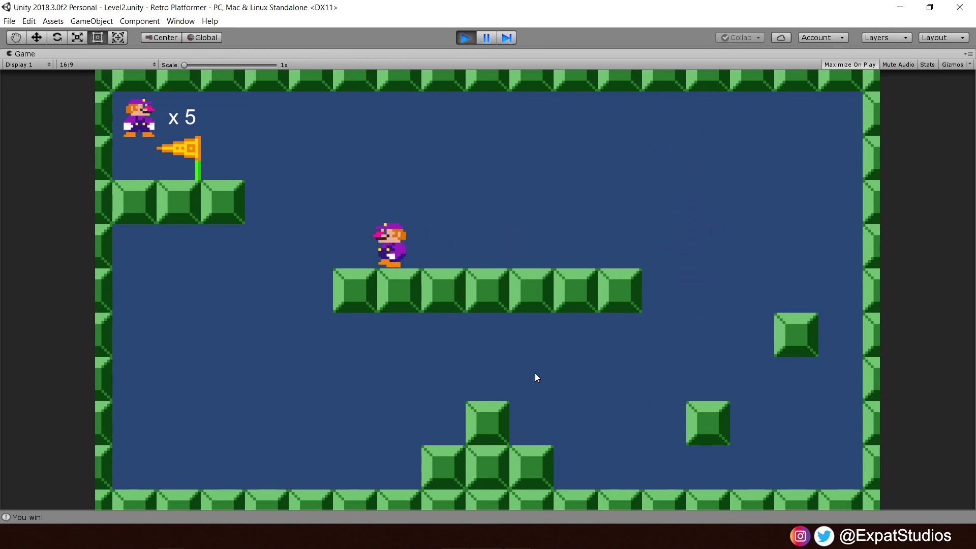
key("space")
left_click(472, 291)
key("Right")
key("space")
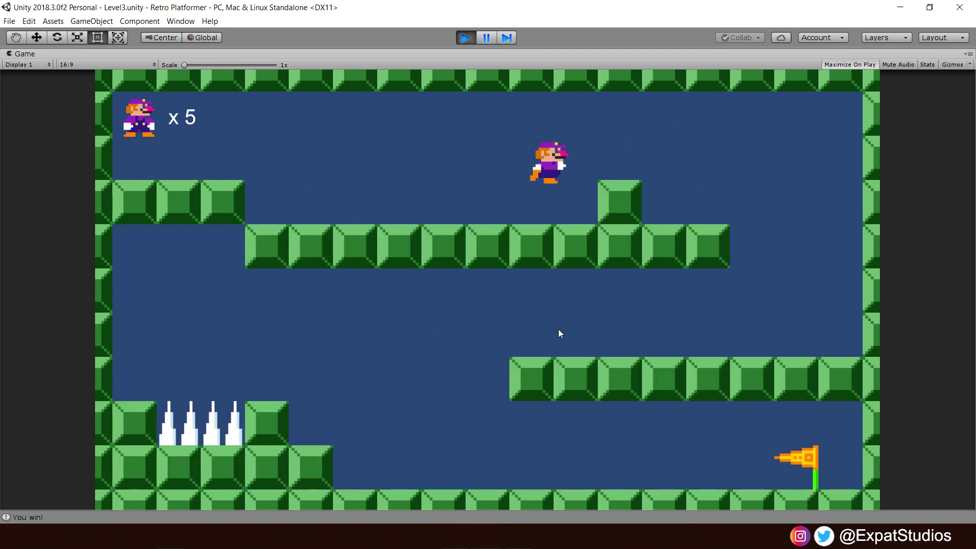
key("Left")
key("Right")
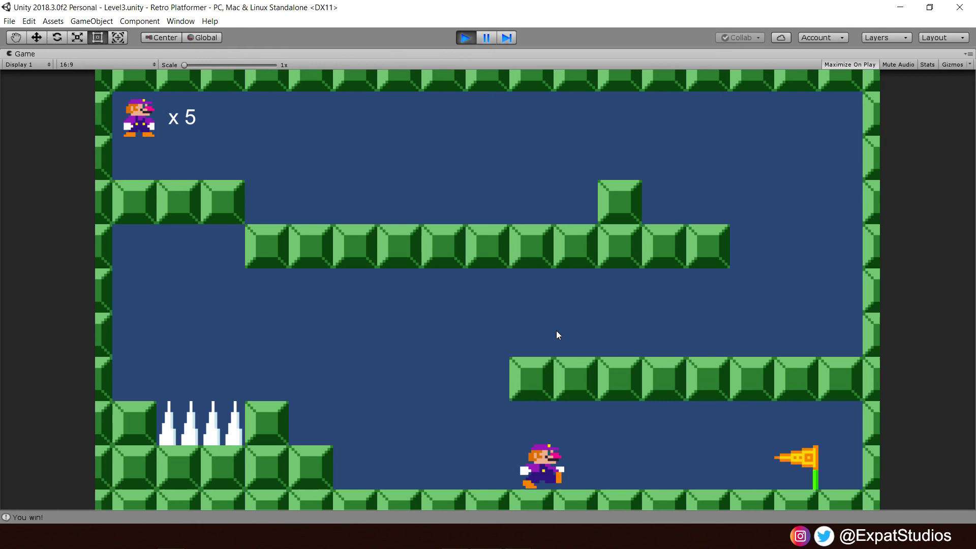
left_click(524, 290)
- Beat Level4 by jumping from the lower-right ledge to the flag, then advance to Level5
key("space")
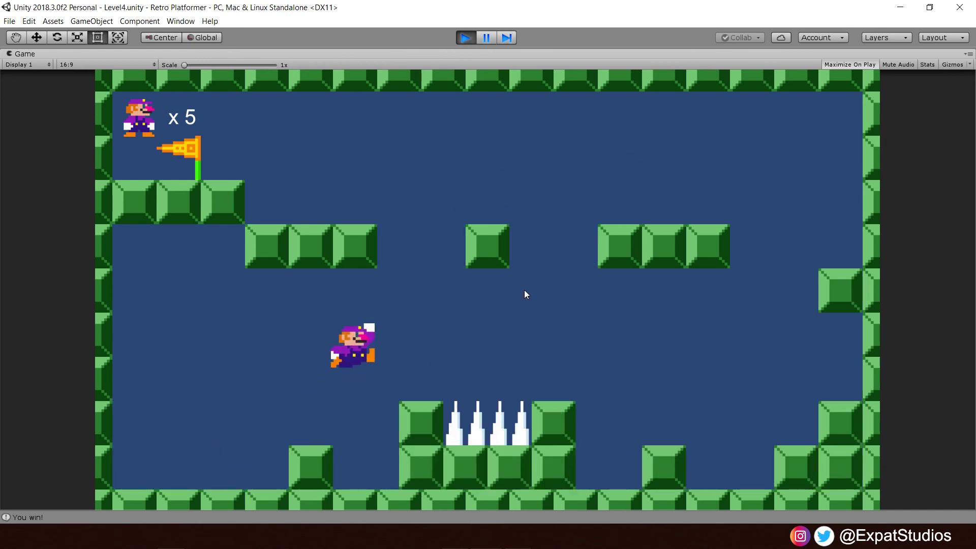
key("Right")
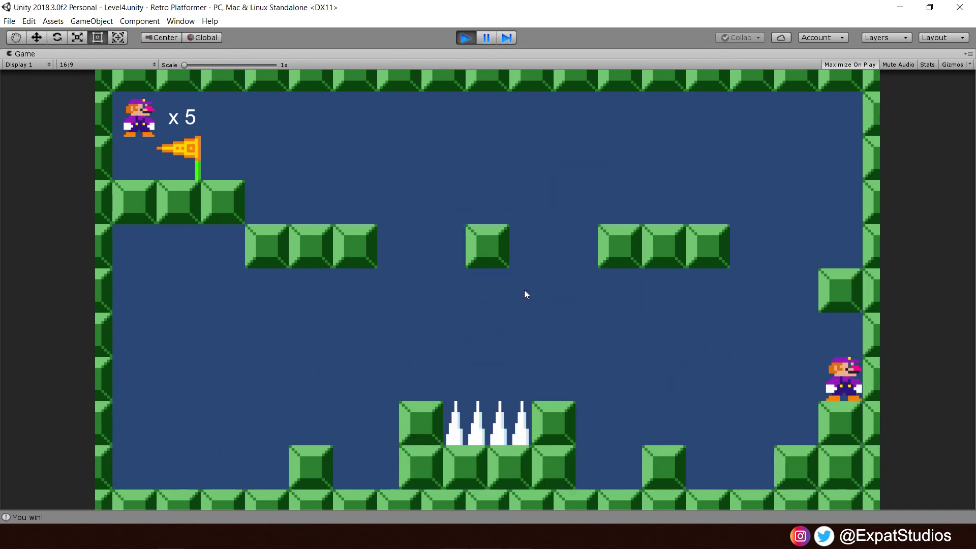
key("space")
key("Left")
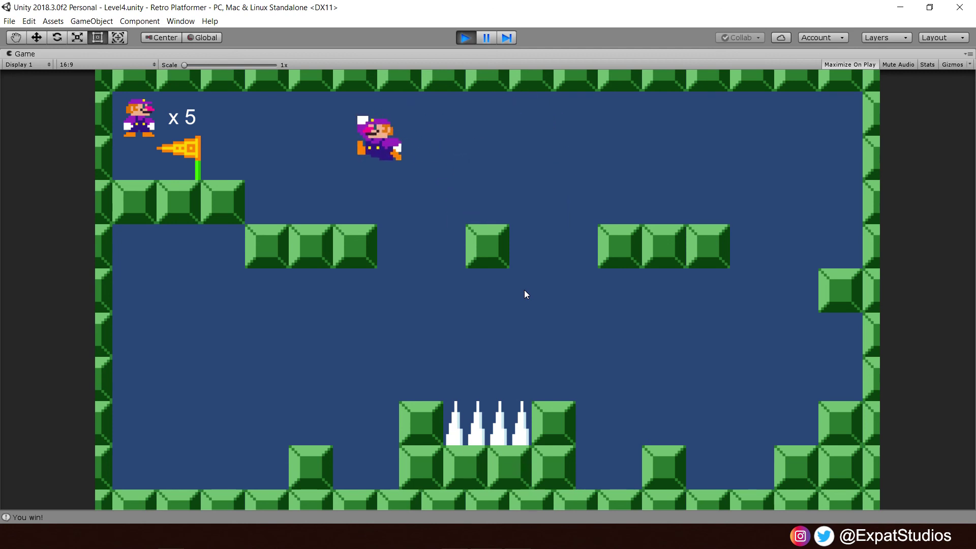
left_click(525, 284)
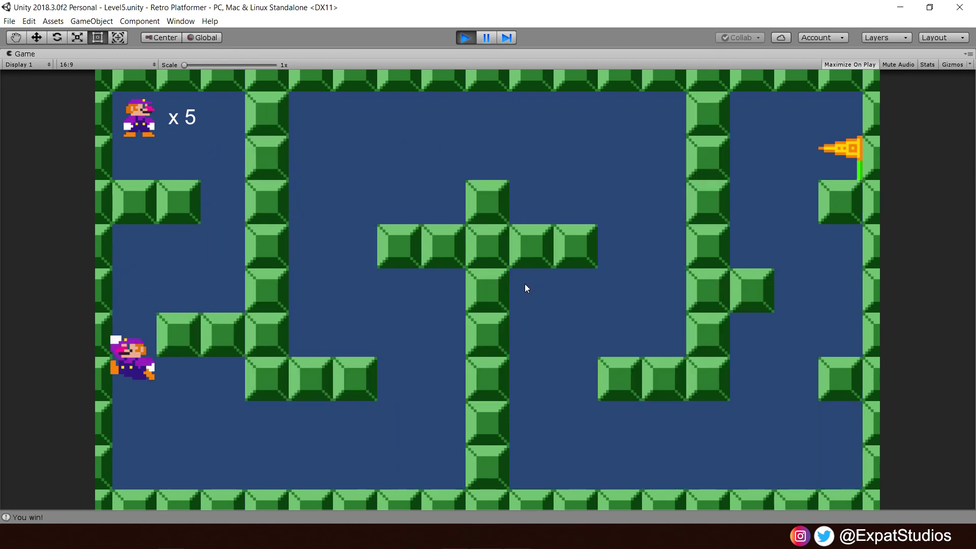
- Climb Level5's maze to the flag; its Next Level fails with an empty scene-name error
key("Right")
key("space")
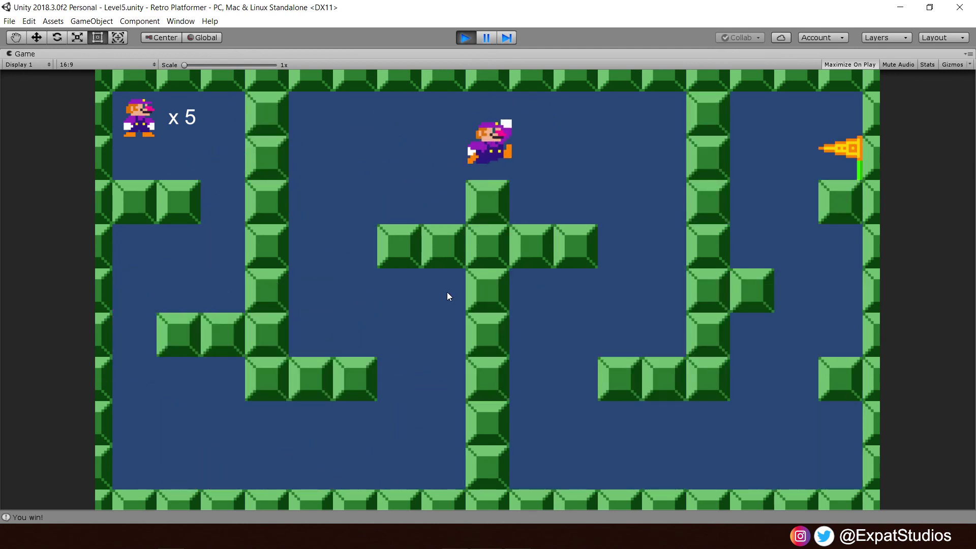
key("Right")
key("Left")
key("Right")
key("space")
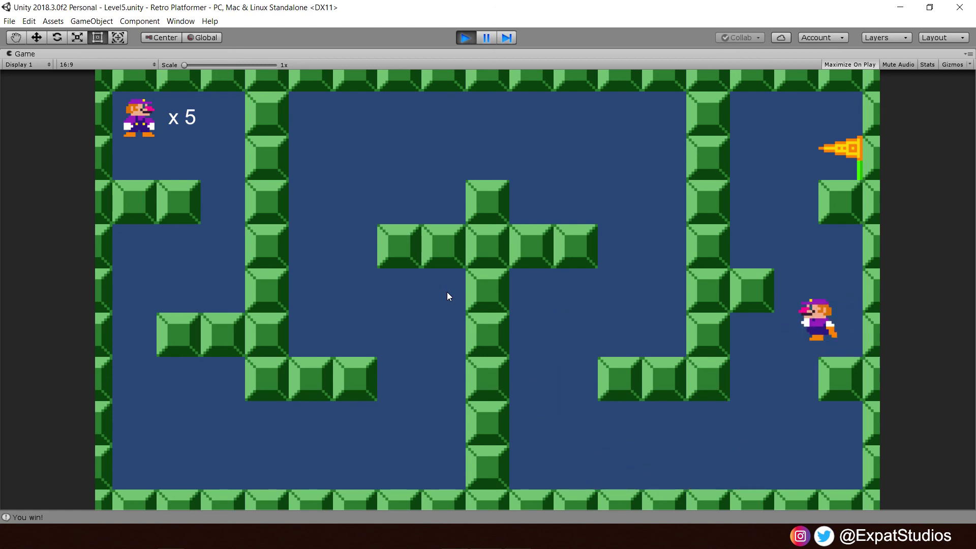
key("space")
key("Right")
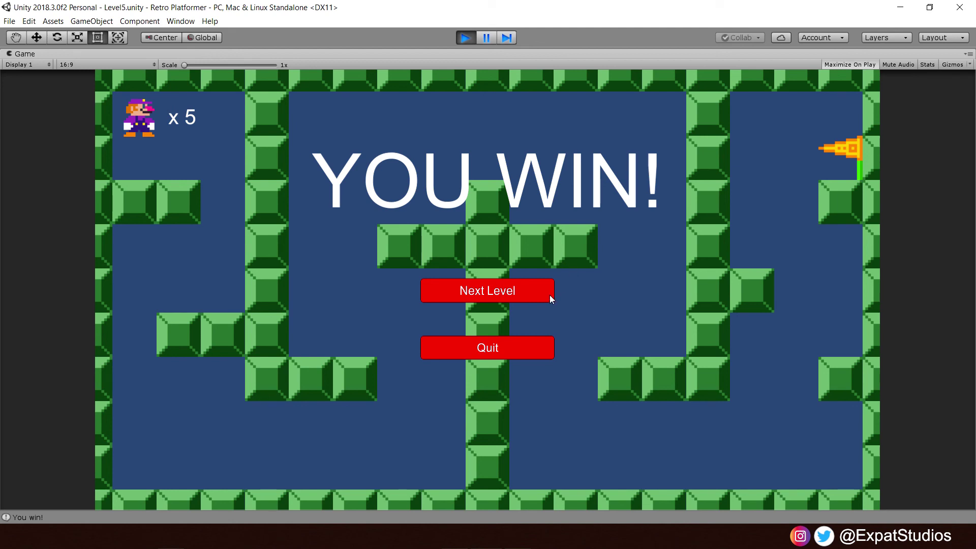
left_click(498, 294)
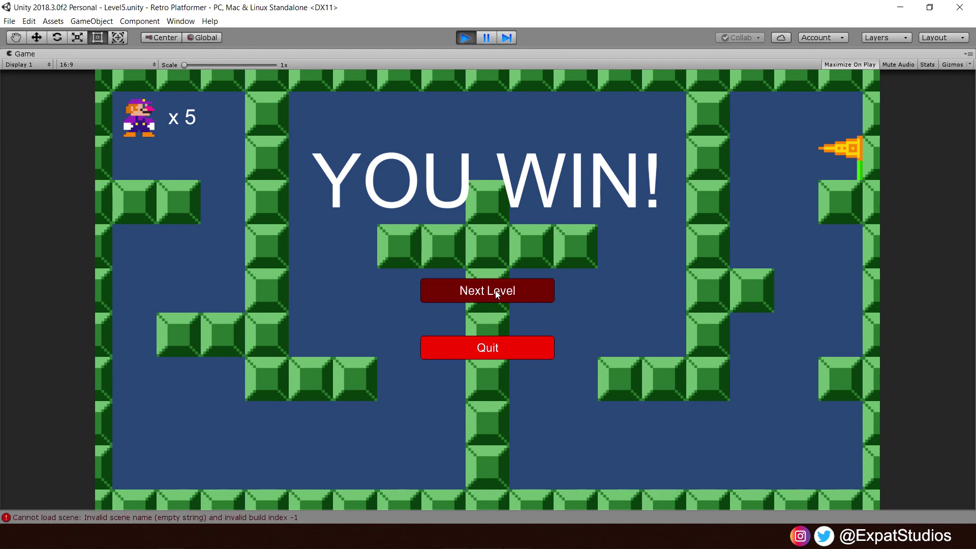